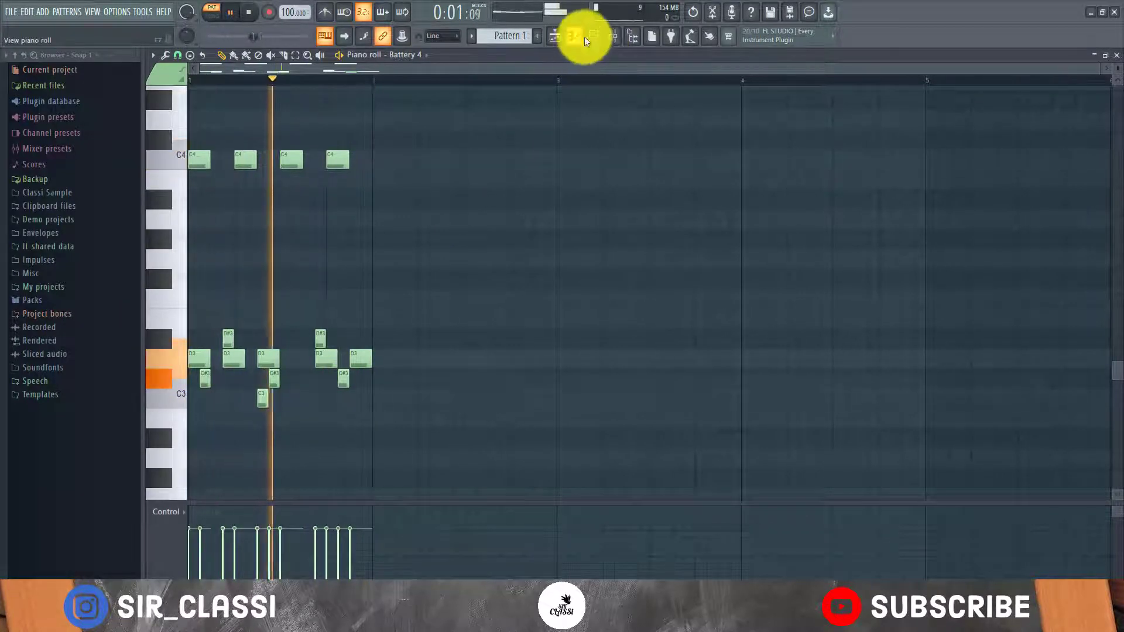
Stop playback, open the Battery 4 sampler from the channel rack and select the Snare 606 2 cell
left_click(574, 36)
key("space")
left_click(173, 332)
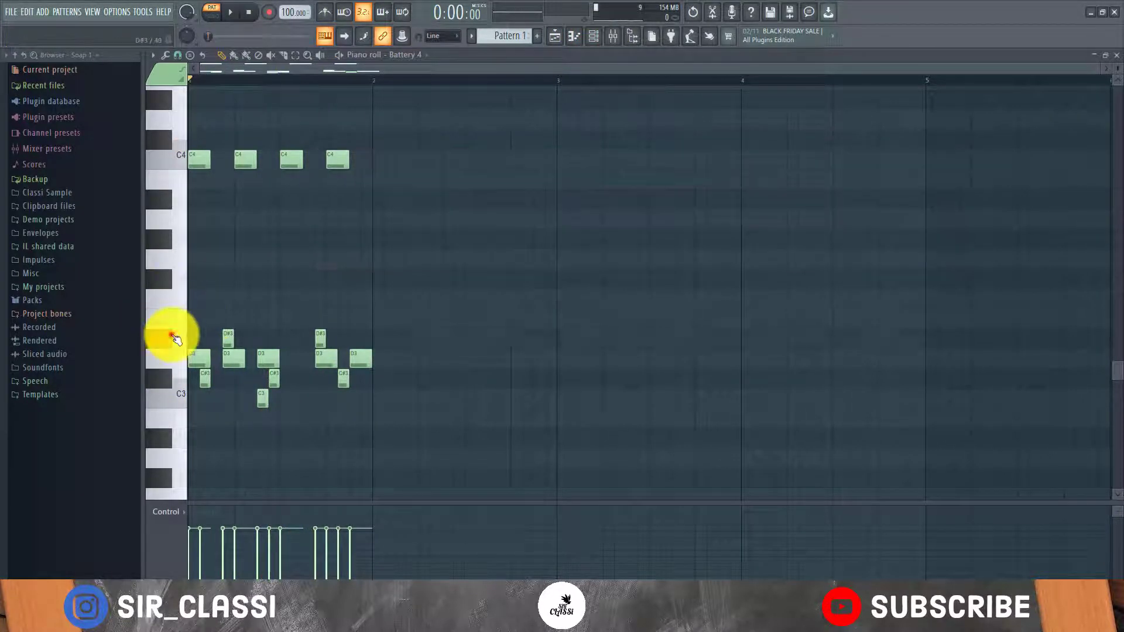
left_click(592, 35)
left_click(400, 183)
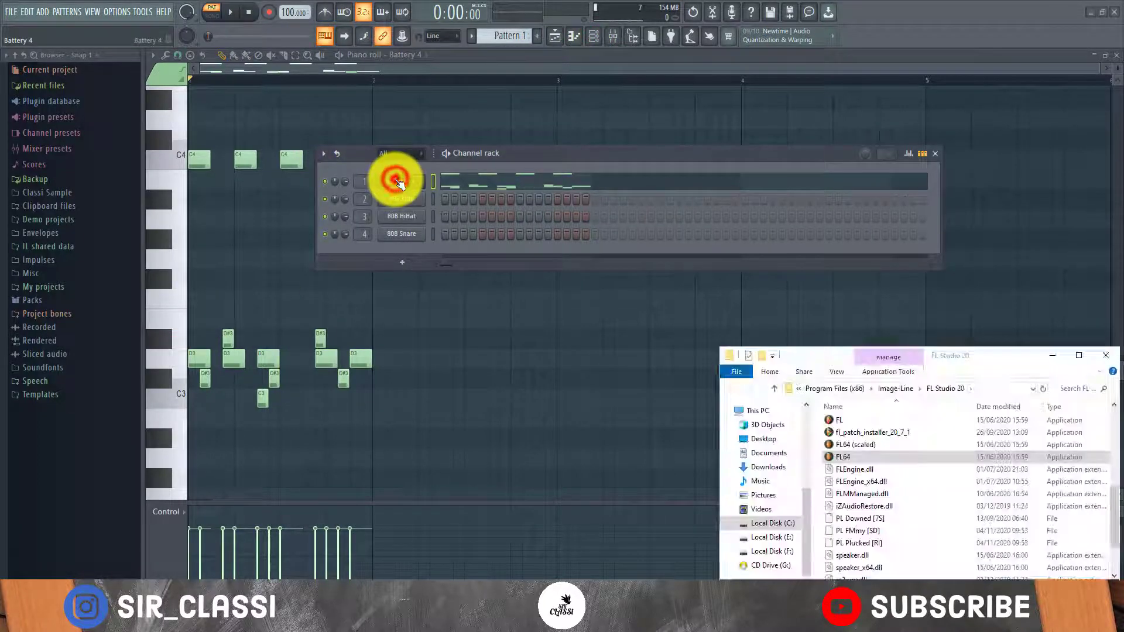
left_click_drag(433, 350, 449, 232)
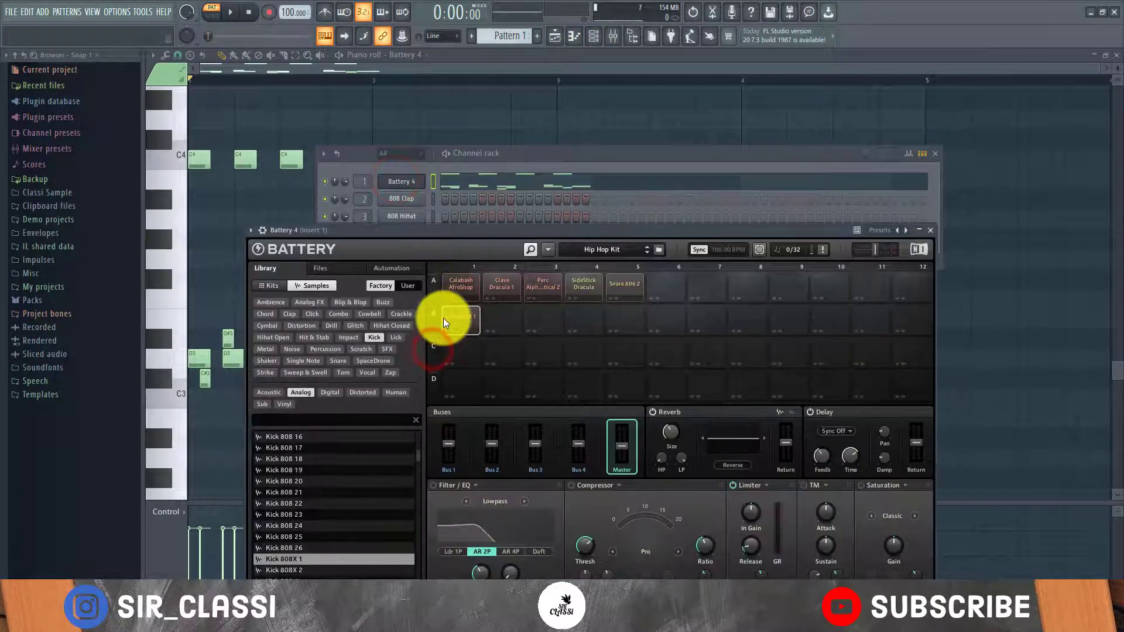
left_click(626, 286)
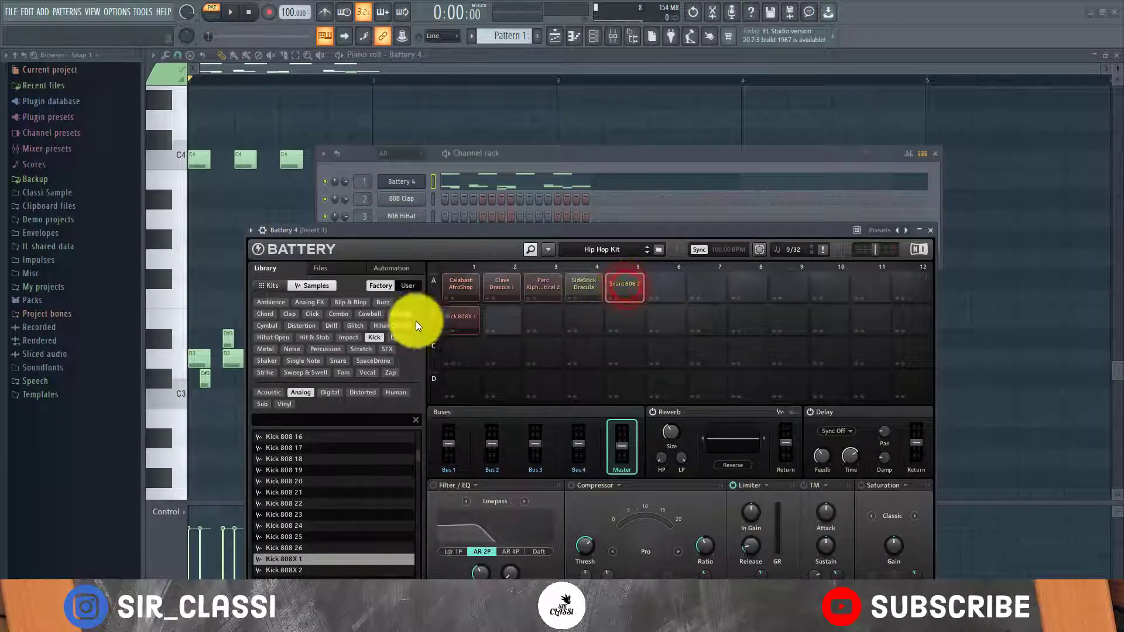
Filter Battery's factory samples to the Shaker category and audition the analog shaker sounds one after another
left_click(267, 361)
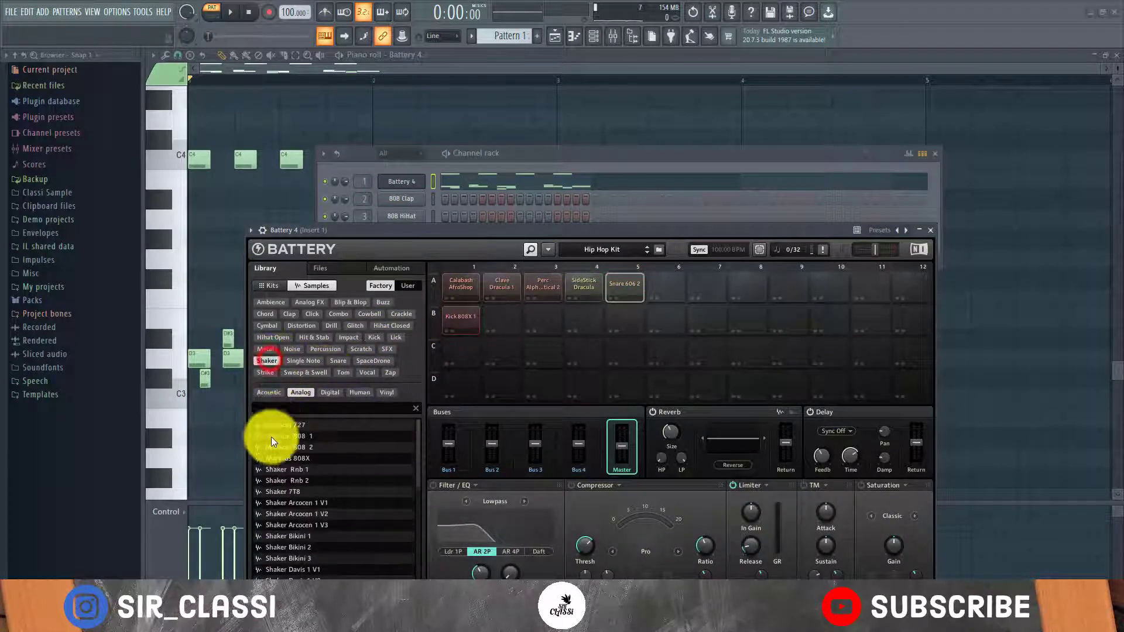
left_click(275, 447)
left_click(281, 469)
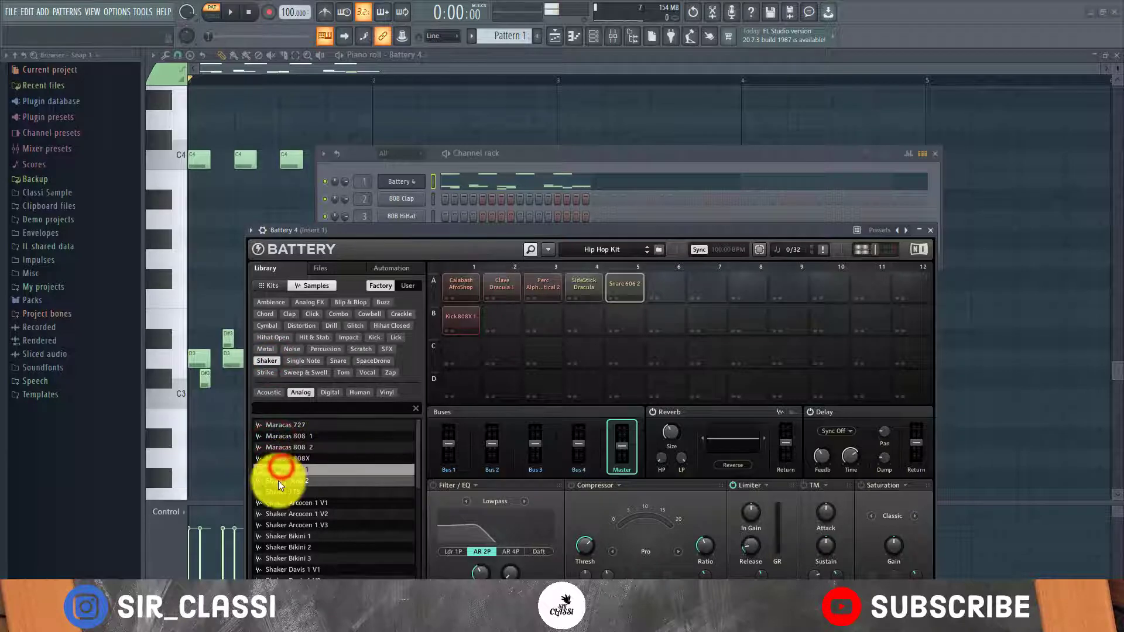
left_click(280, 485)
scroll(279, 486, "down", 1)
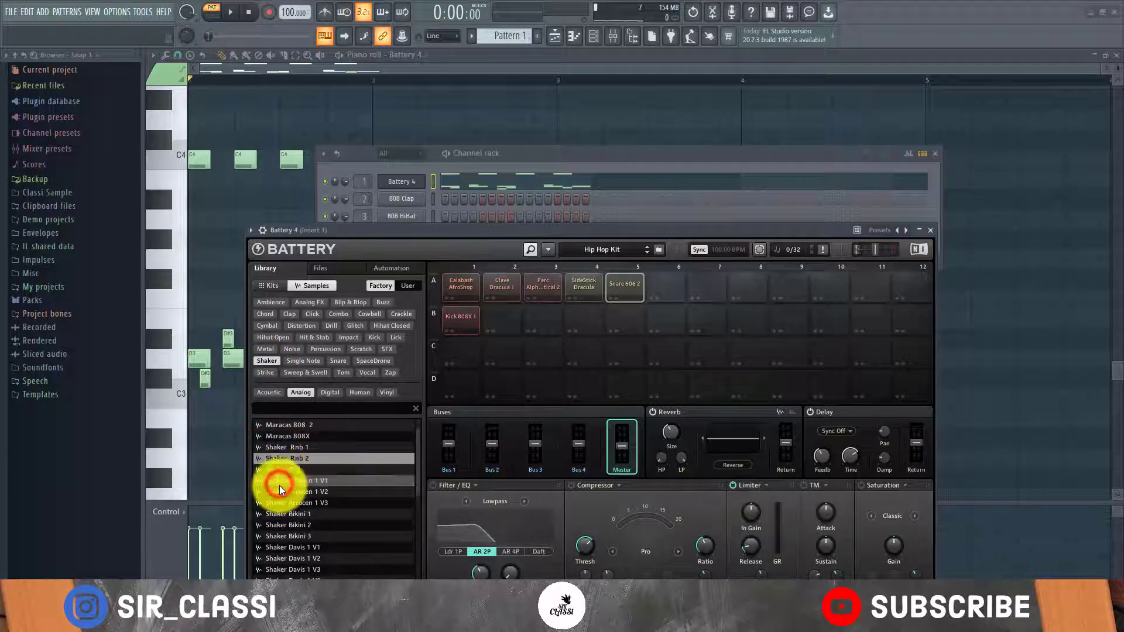
left_click(299, 518)
left_click(289, 533)
key("Down")
key("Down")
key("Down")
key("Down")
key("Down")
key("Down")
key("Down")
key("Down")
key("Down")
key("Down")
key("Down")
key("Down")
key("Down")
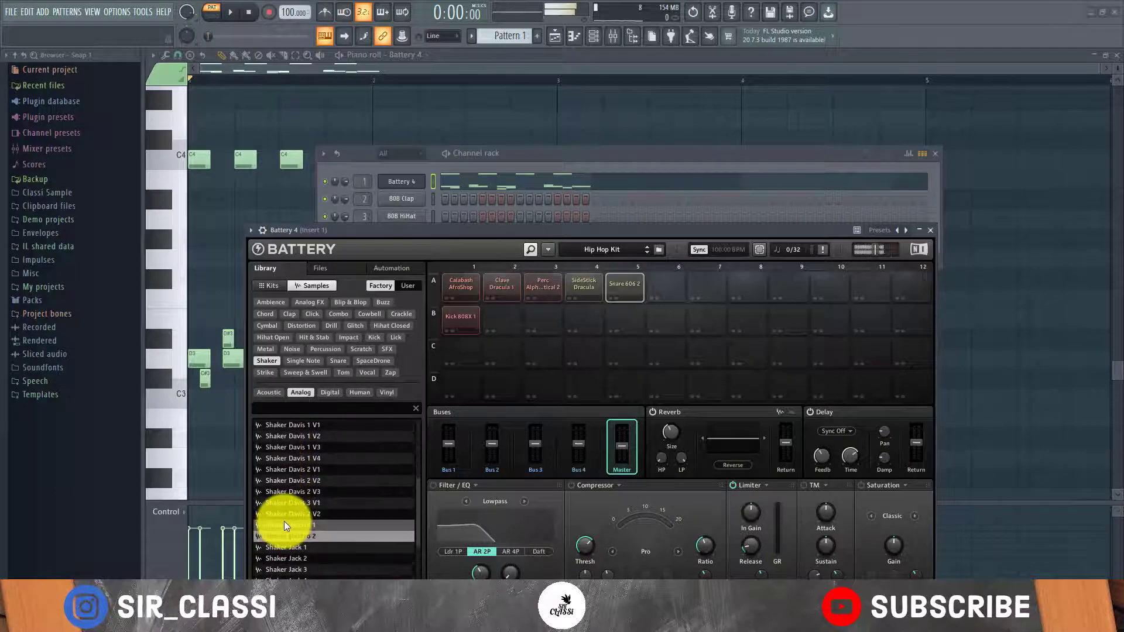
Load Shaker Jack 2 into cell A5 in place of Snare 606 2 and audition it while the pattern plays
left_click_drag(293, 558, 638, 302)
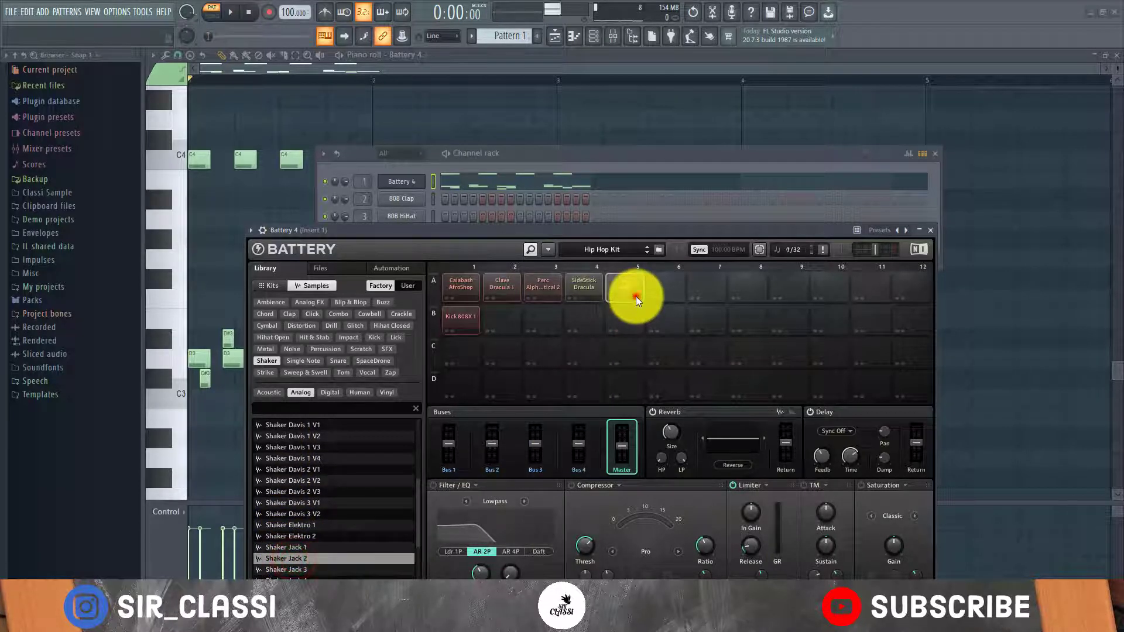
left_click(486, 159)
key("space")
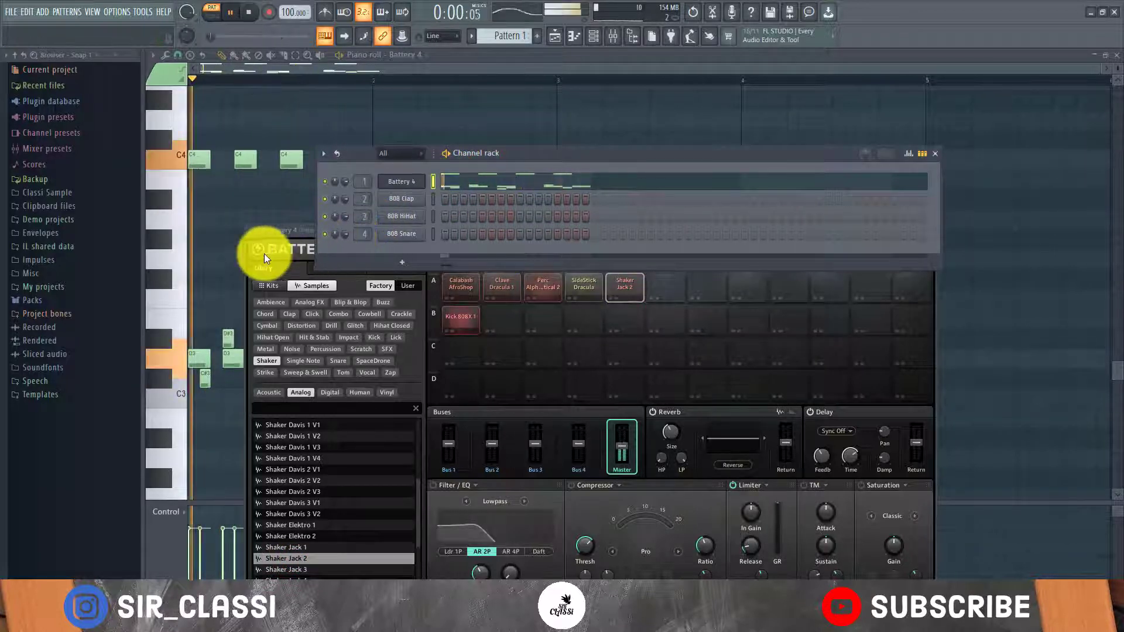
left_click(632, 290)
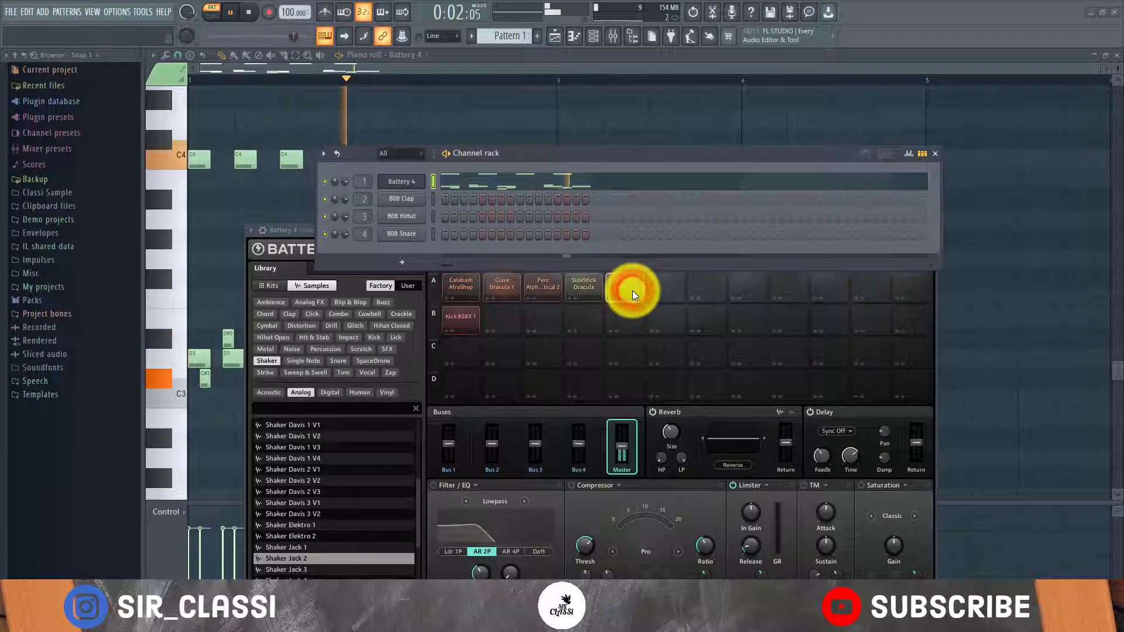
Add two short E3 notes on the first beat of Pattern 1 and repeat the pair on the other three beats
left_click(199, 304)
key("space")
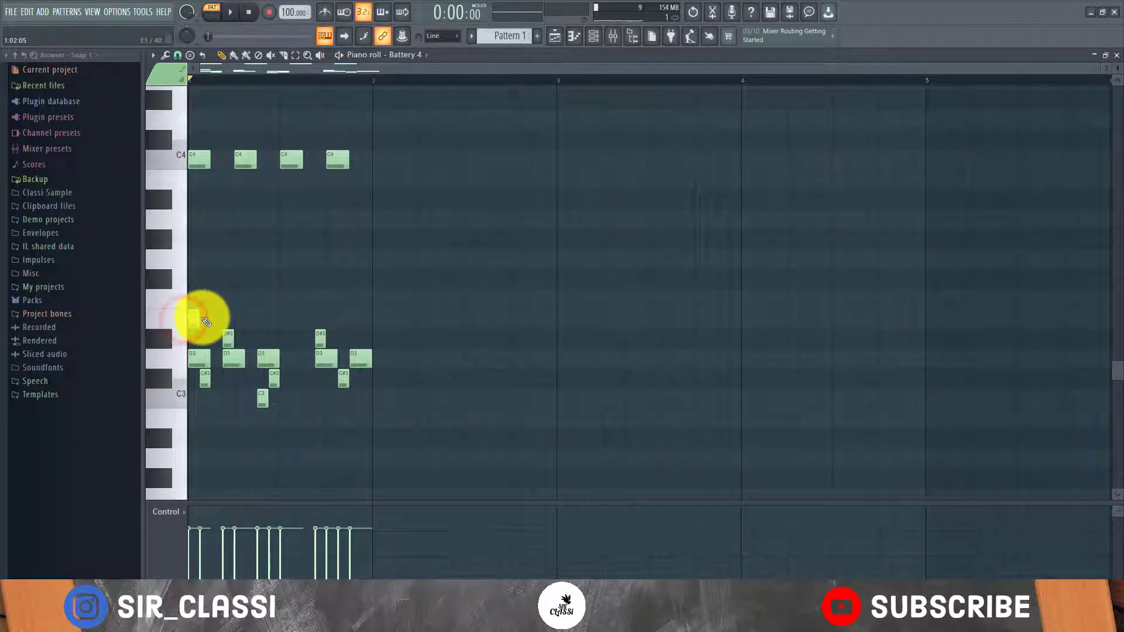
left_click(207, 319)
key("space")
key("space")
left_click(232, 319)
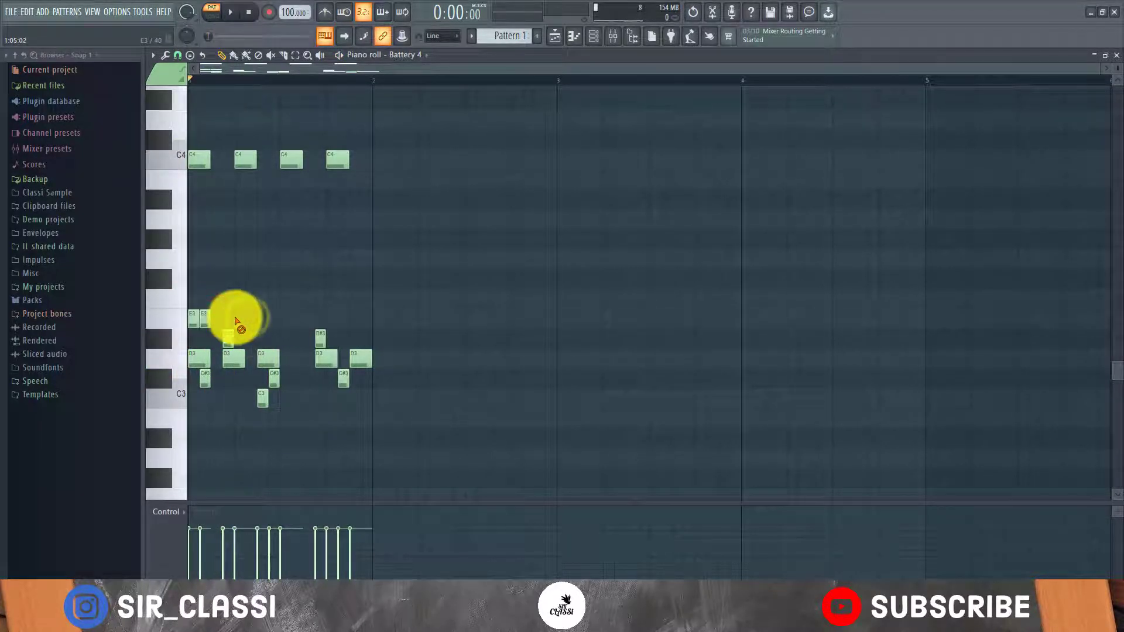
right_click(224, 318)
left_click_drag(194, 314, 322, 319, "shift")
key("space")
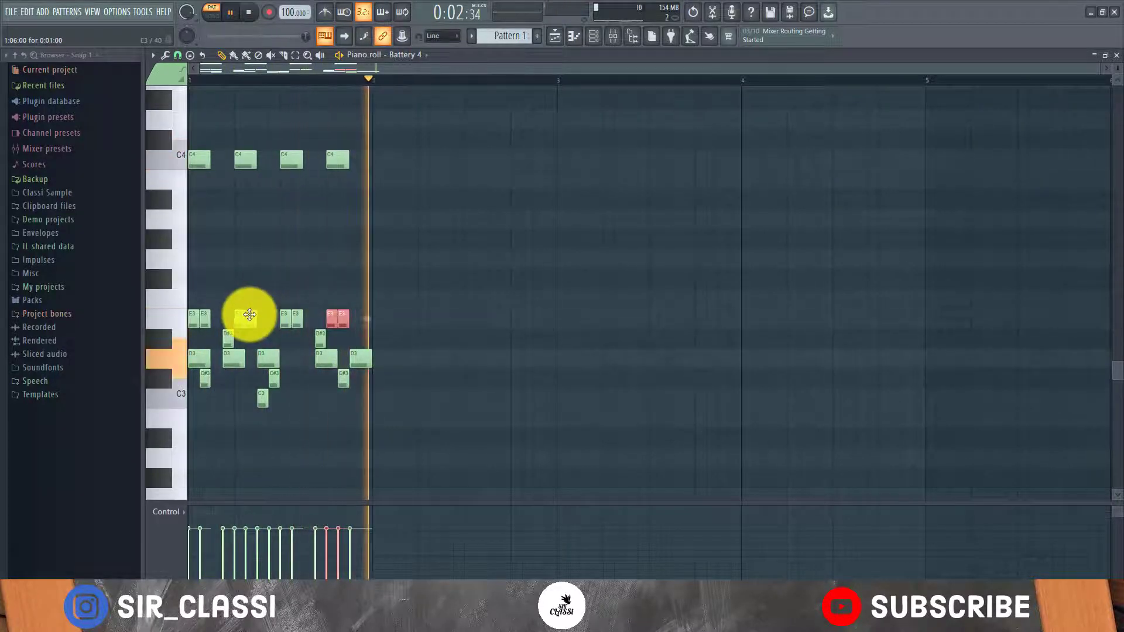
Select all E3 notes, lower their velocity and listen to the pattern
left_click_drag(363, 316, 118, 311, "ctrl")
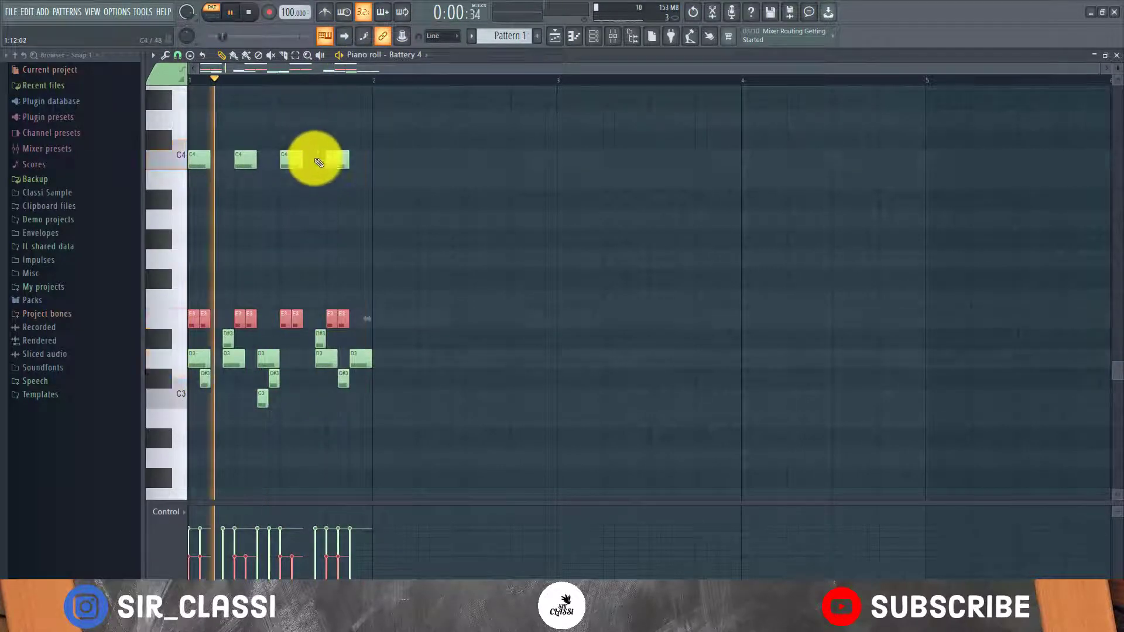
left_click(231, 139)
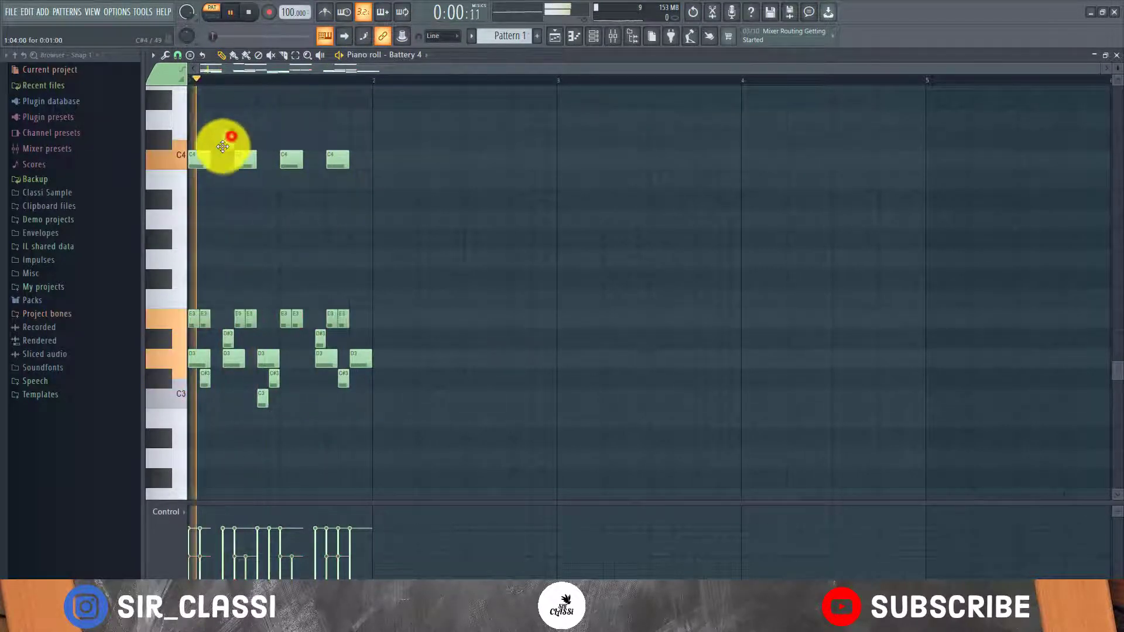
key("space")
key("space")
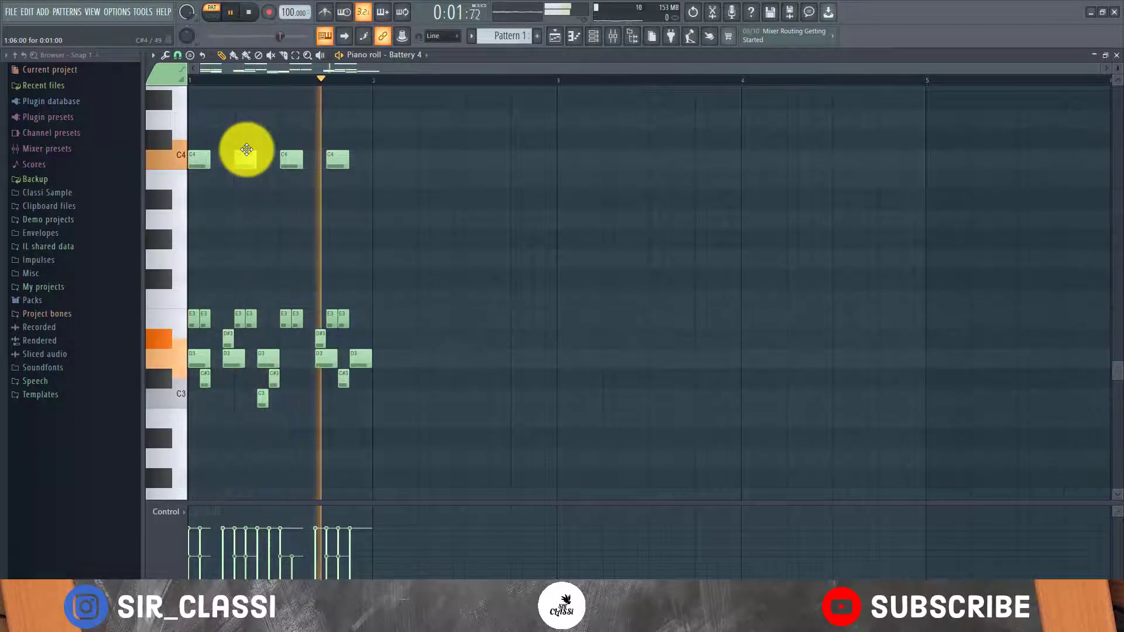
Place four consecutive Pattern 1 clips on Track 1 of the playlist, starting at bar 1
left_click(554, 36)
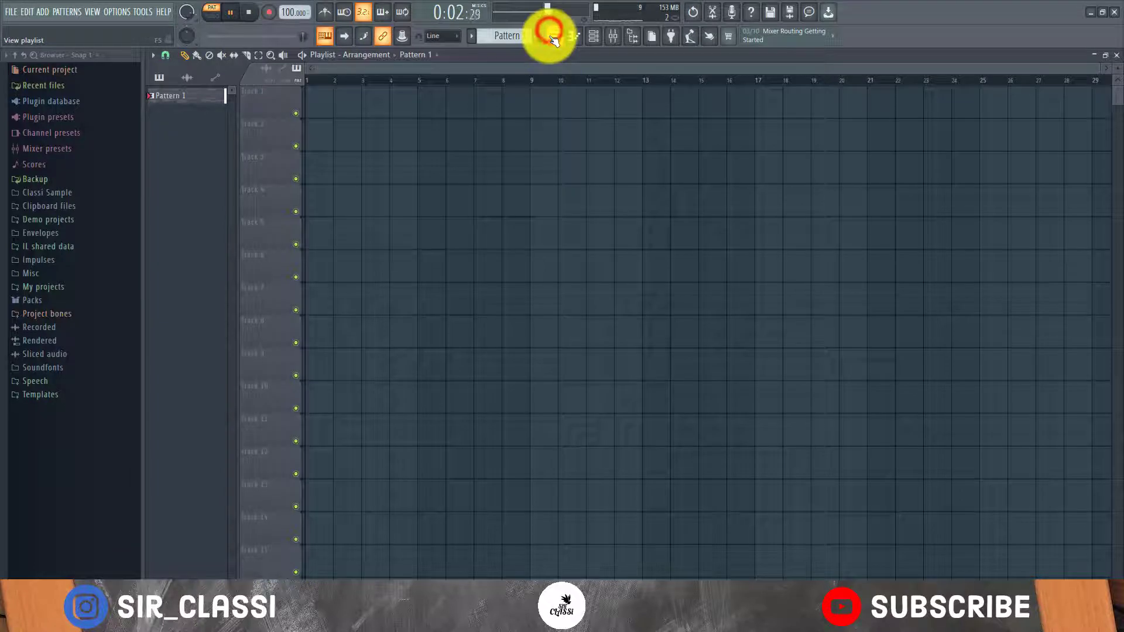
left_click(511, 42)
key("space")
left_click(309, 116)
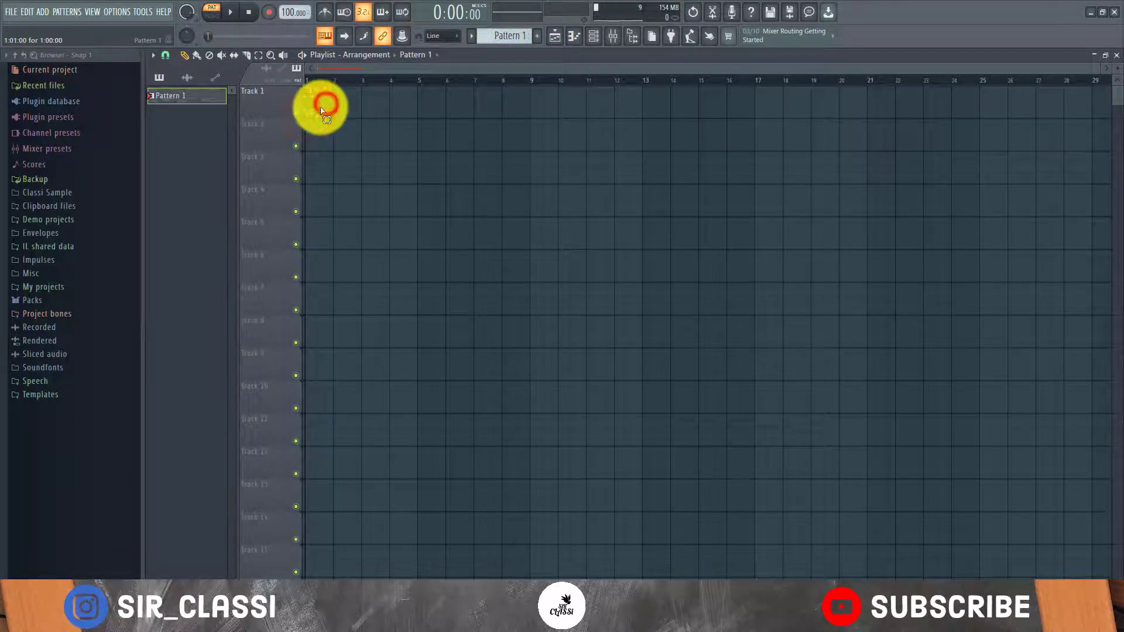
scroll(311, 84, "up", 5)
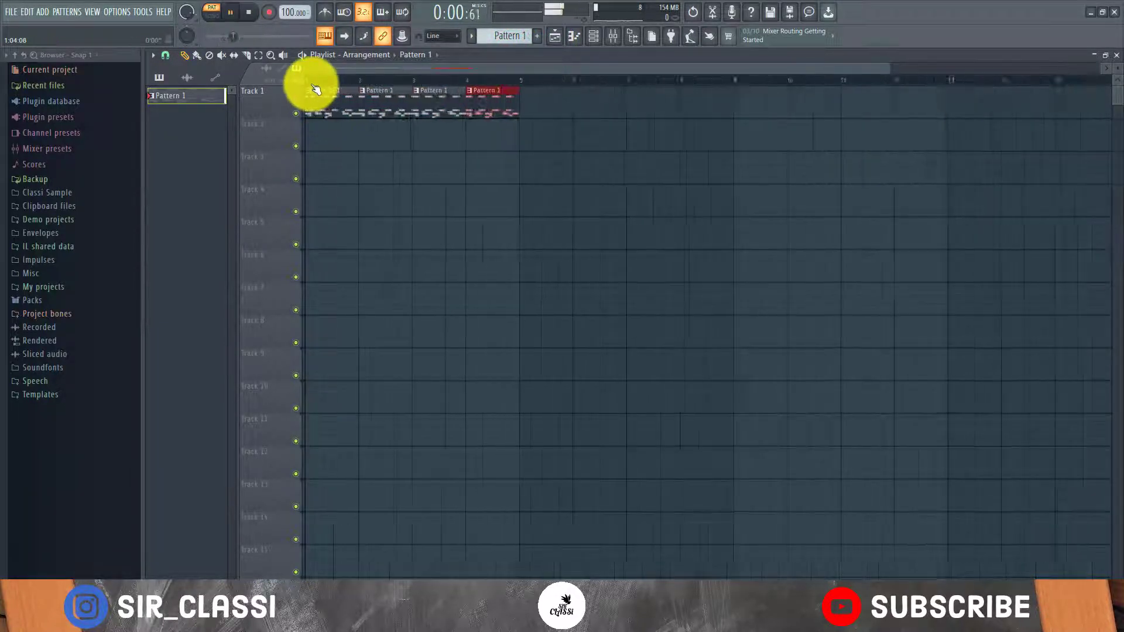
Play the arrangement in song mode, select Pattern 2 and stop playback
left_click(215, 12)
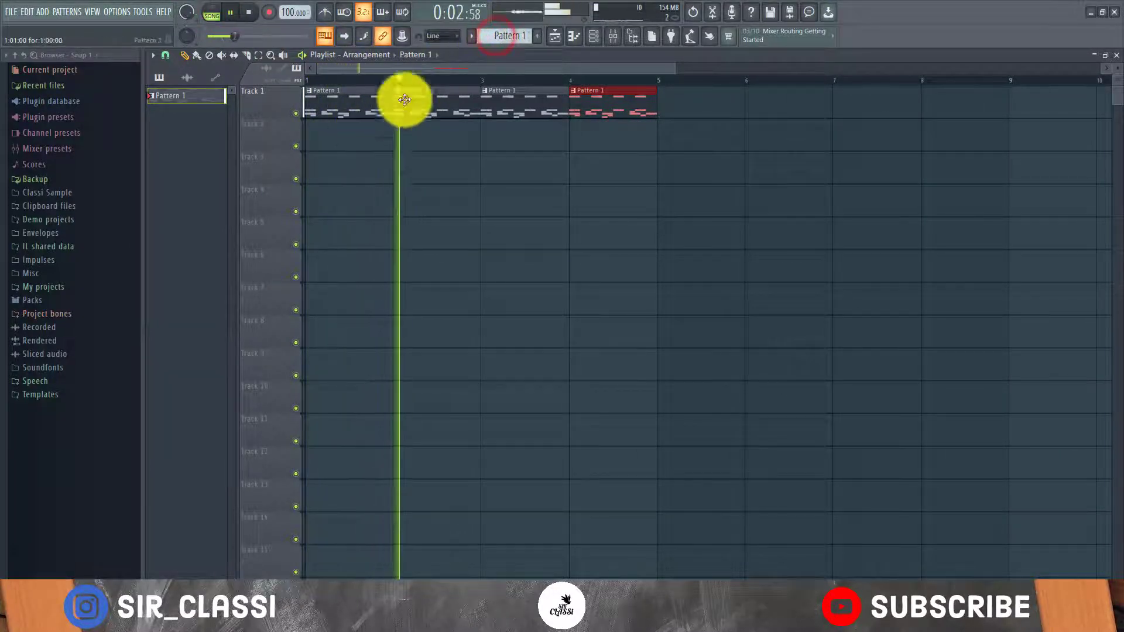
scroll(493, 38, "down", 1)
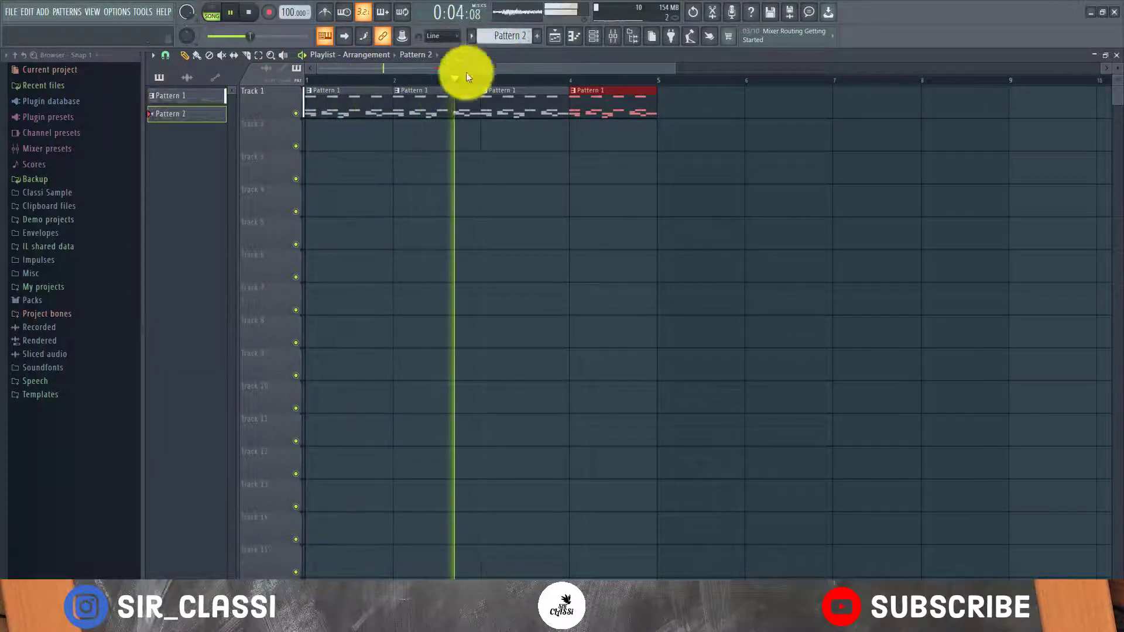
left_click(332, 136)
key("space")
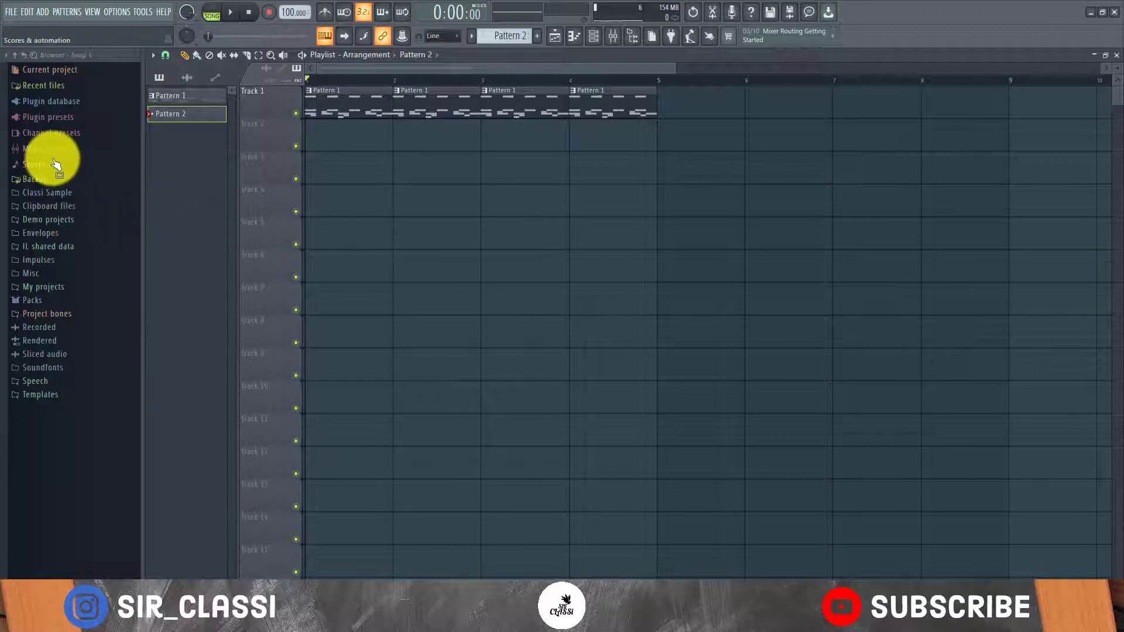
Browse the sample packs to the PERCS folder and open its nested Jeb Go To ShakerLupes folders
left_click(27, 302)
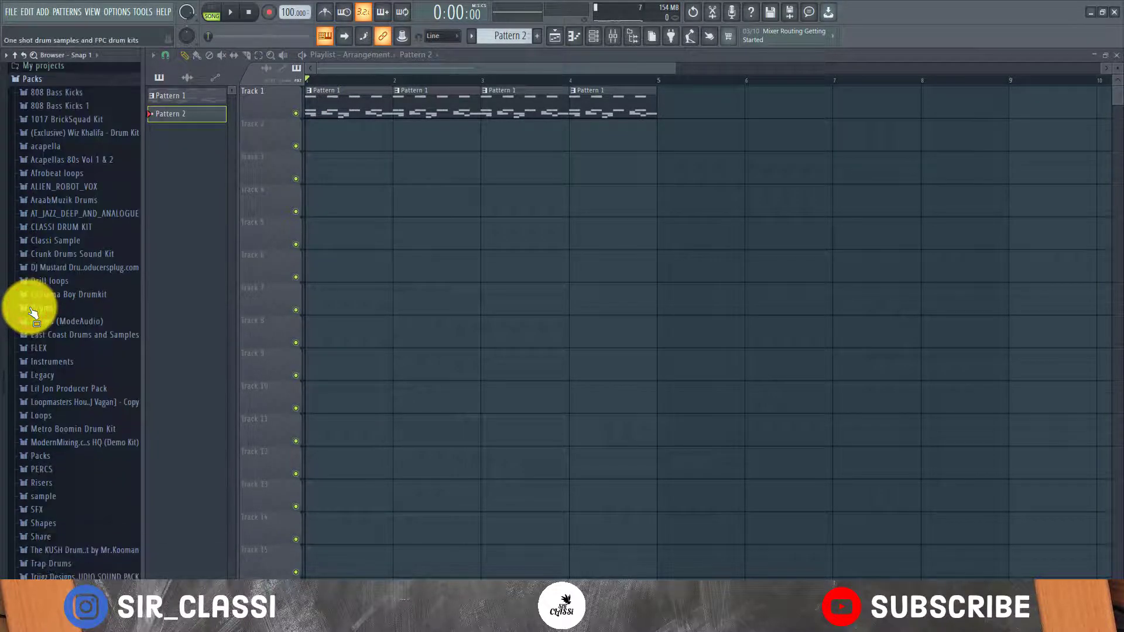
scroll(32, 313, "down", 4)
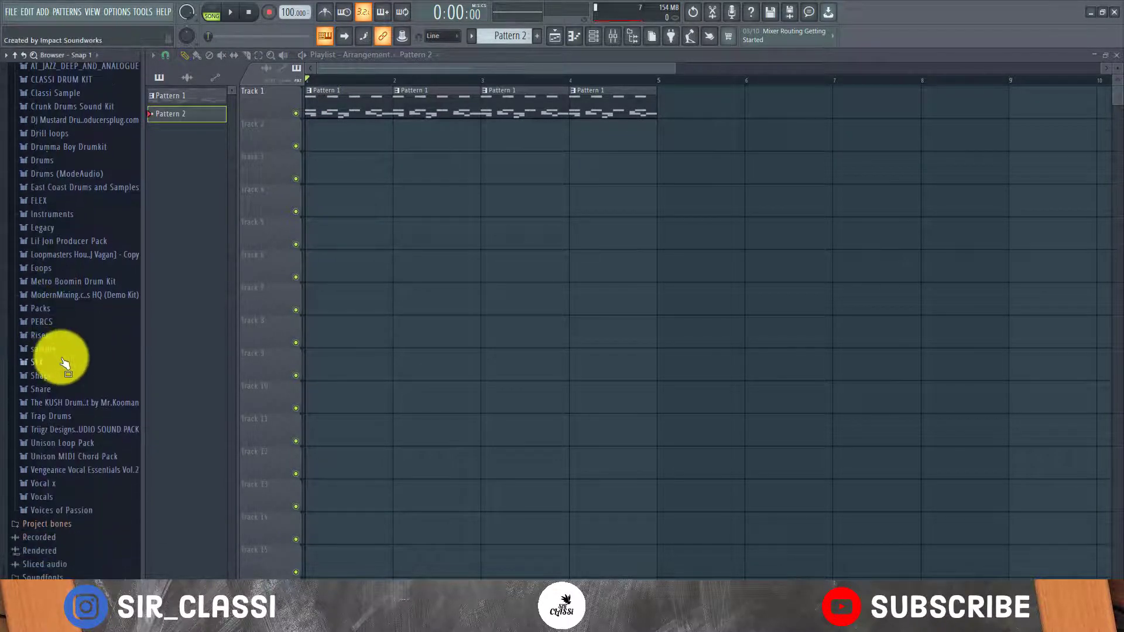
left_click(66, 323)
scroll(67, 328, "down", 2)
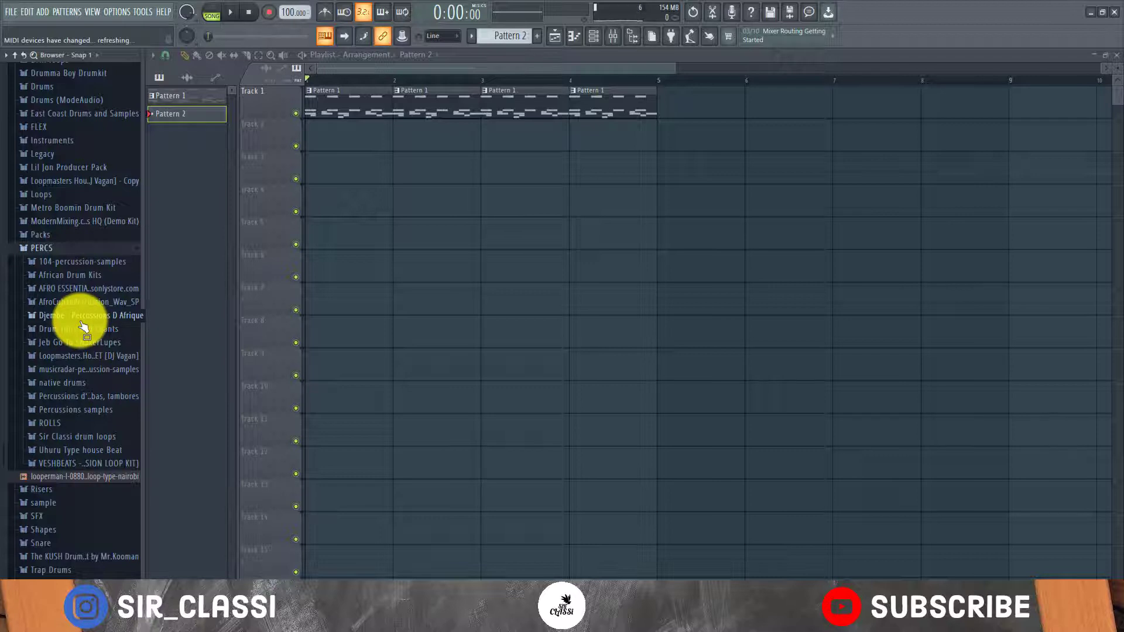
left_click(106, 345)
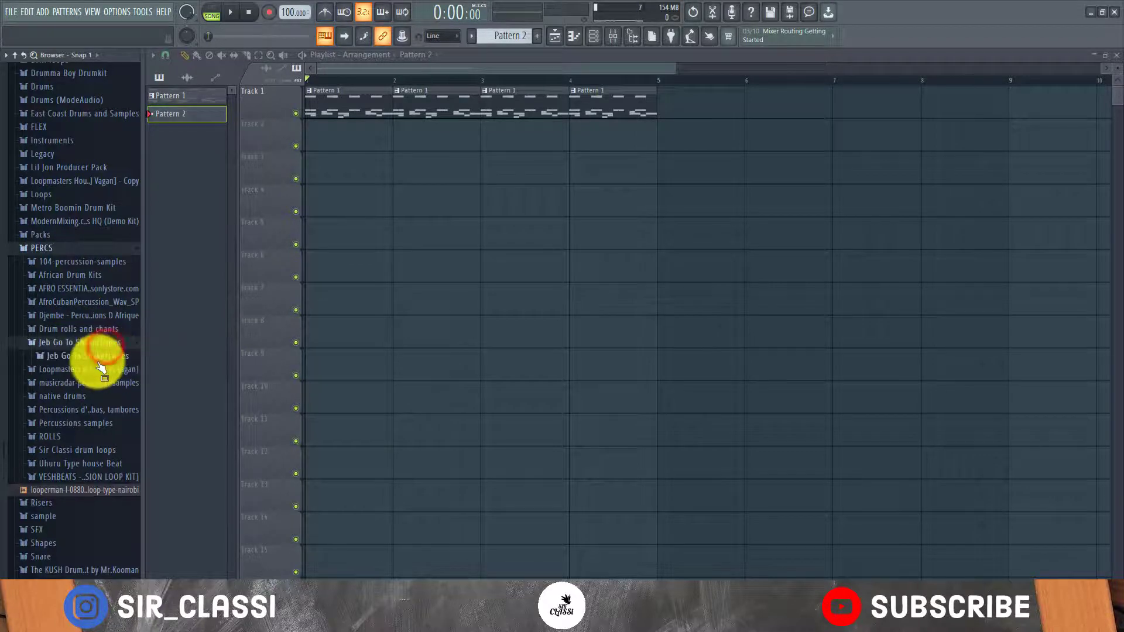
left_click(97, 360)
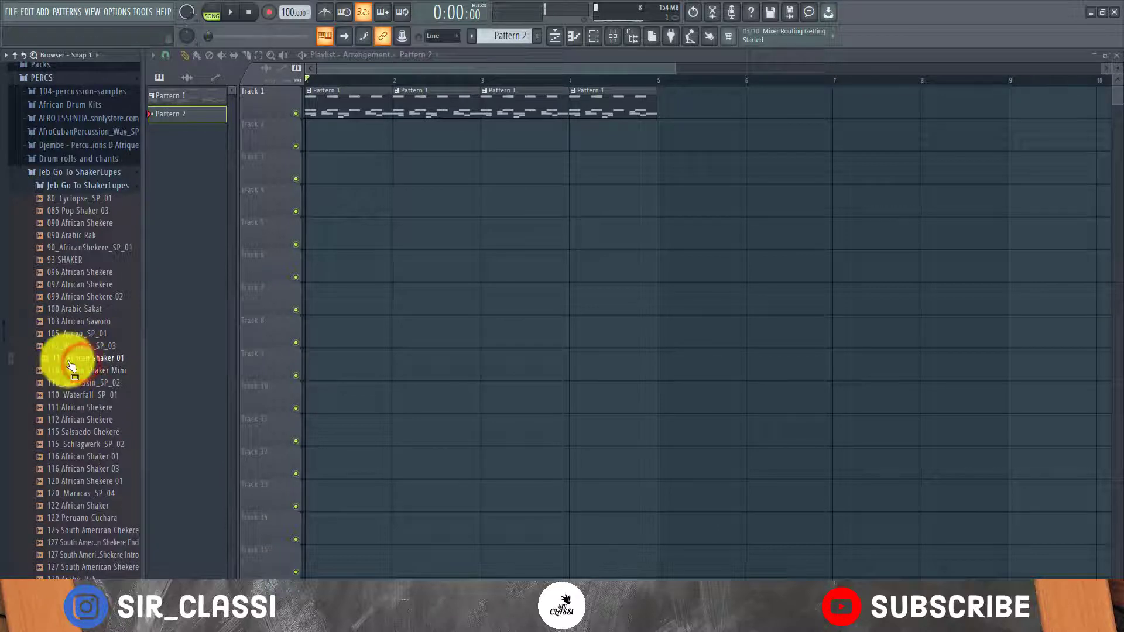
Place the 110 African Shaker 01 loop at the start of Track 2, stretch its time to 2 bars and play it
left_click_drag(182, 262, 357, 135)
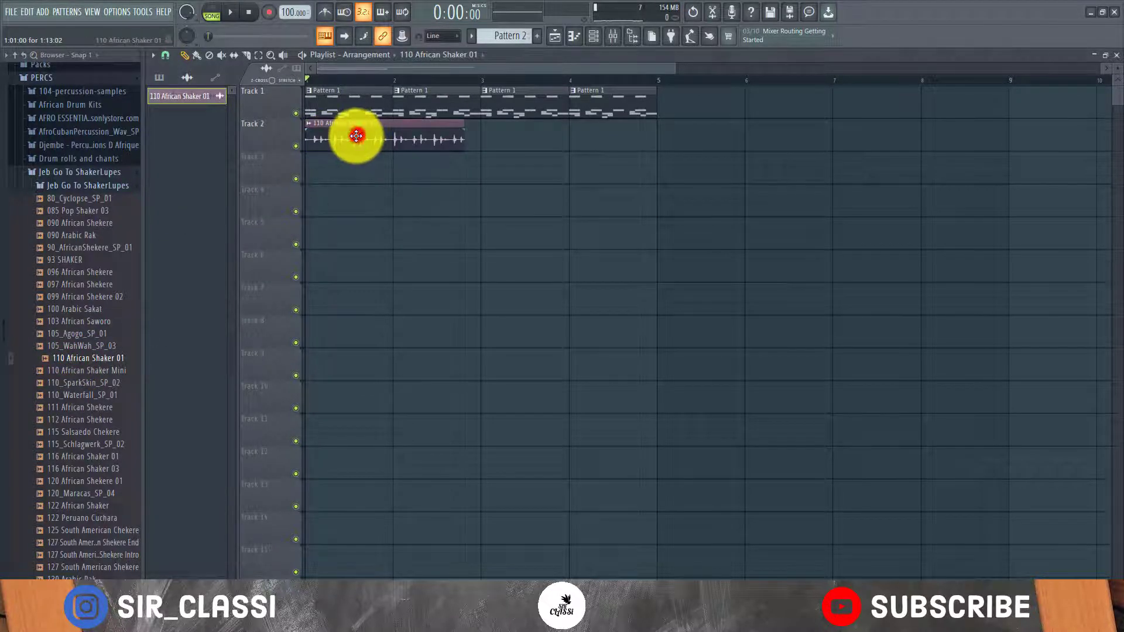
double_click(358, 135)
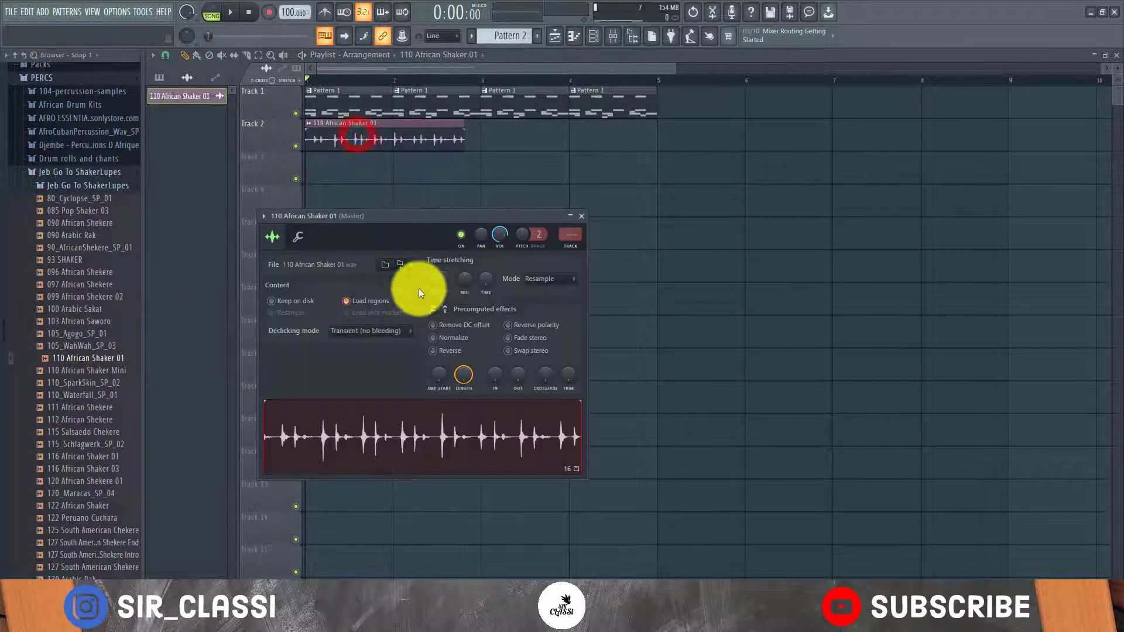
right_click(483, 276)
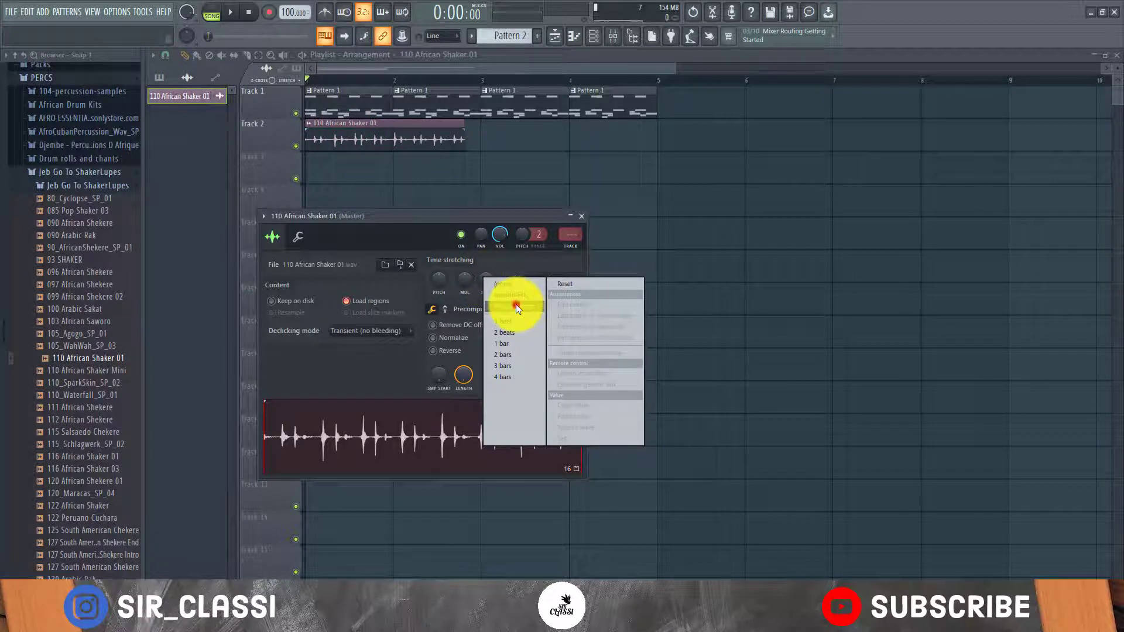
left_click(507, 356)
key("space")
key("space")
Open Pattern 1's Battery 4 notes, delete all E3 shaker notes and play the result
double_click(447, 101)
scroll(221, 251, "down", 1)
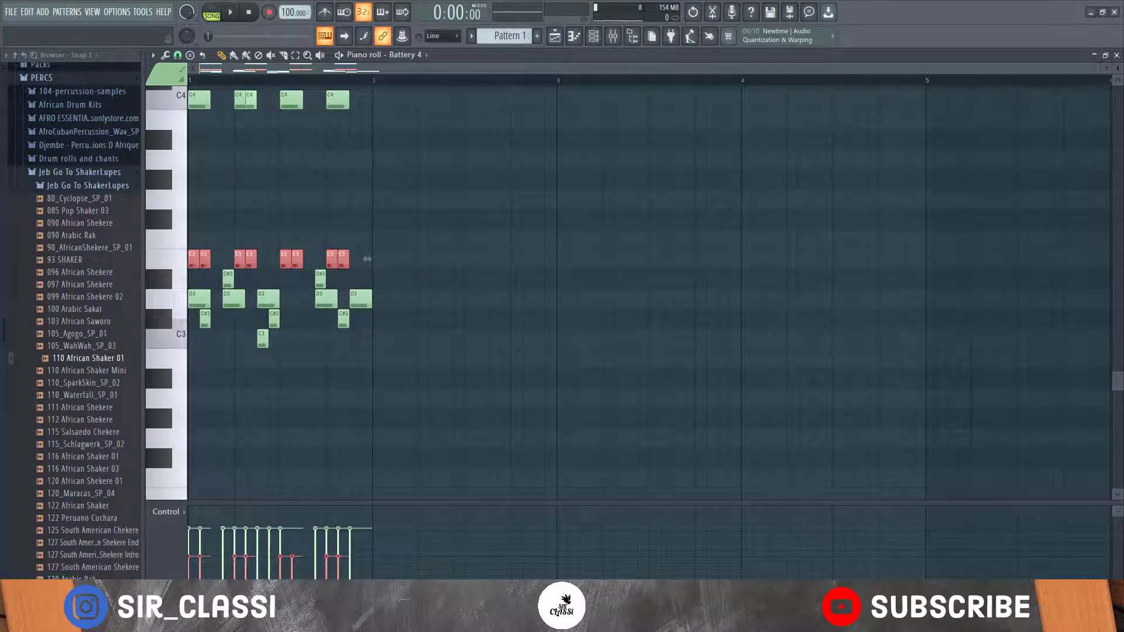
key("space")
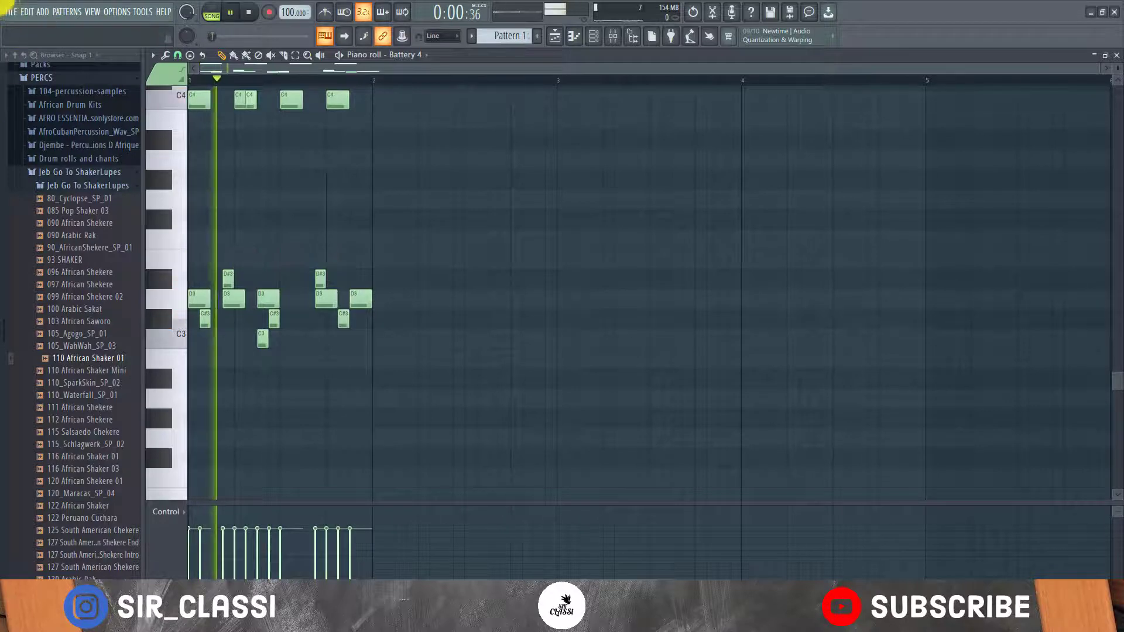
Return to the playlist, stop playback and delete the 110 African Shaker 01 clip from Track 2
left_click(554, 35)
key("space")
right_click(432, 138)
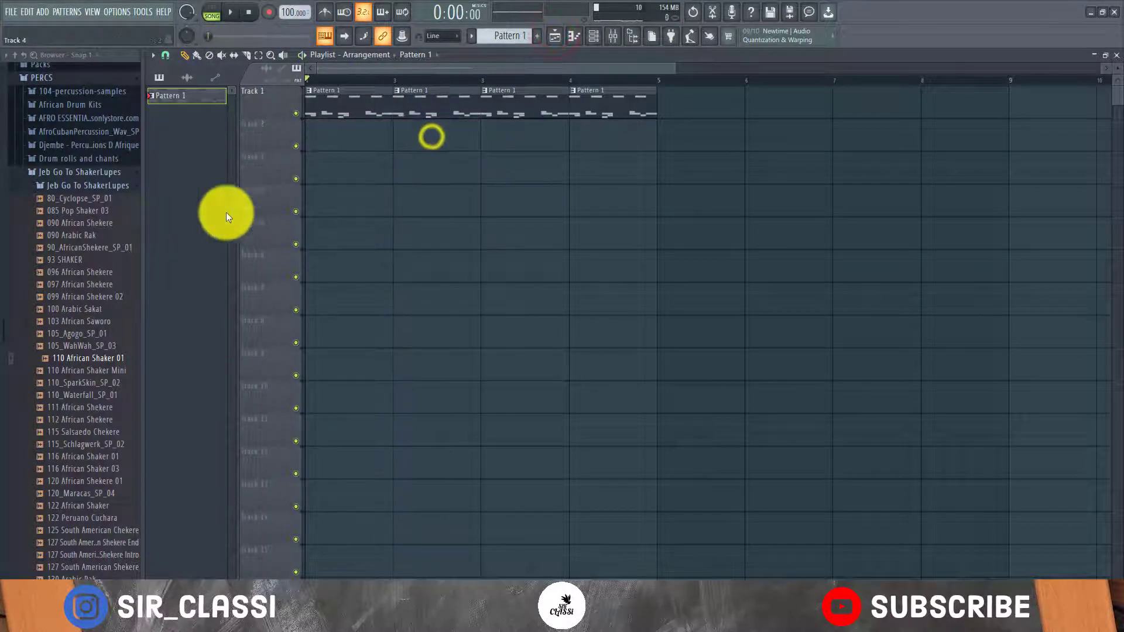
Audition several shaker loops in the Jeb Go To ShakerLupes folder and place 115_Schlagwerk_SP_02 at the start of Track 2
left_click(77, 311)
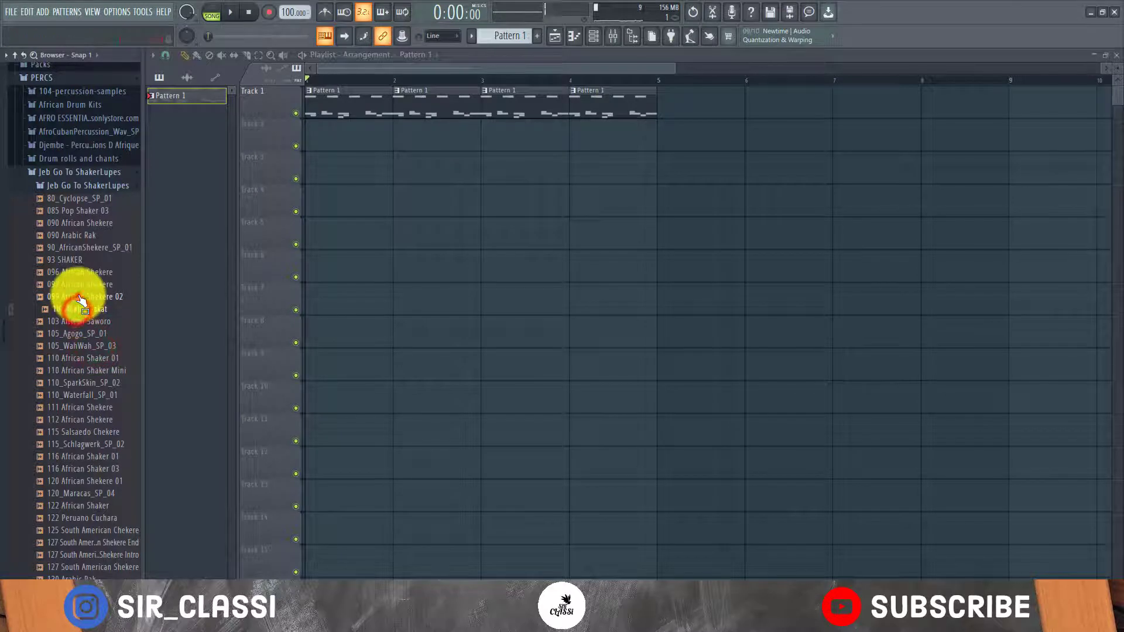
left_click(76, 421)
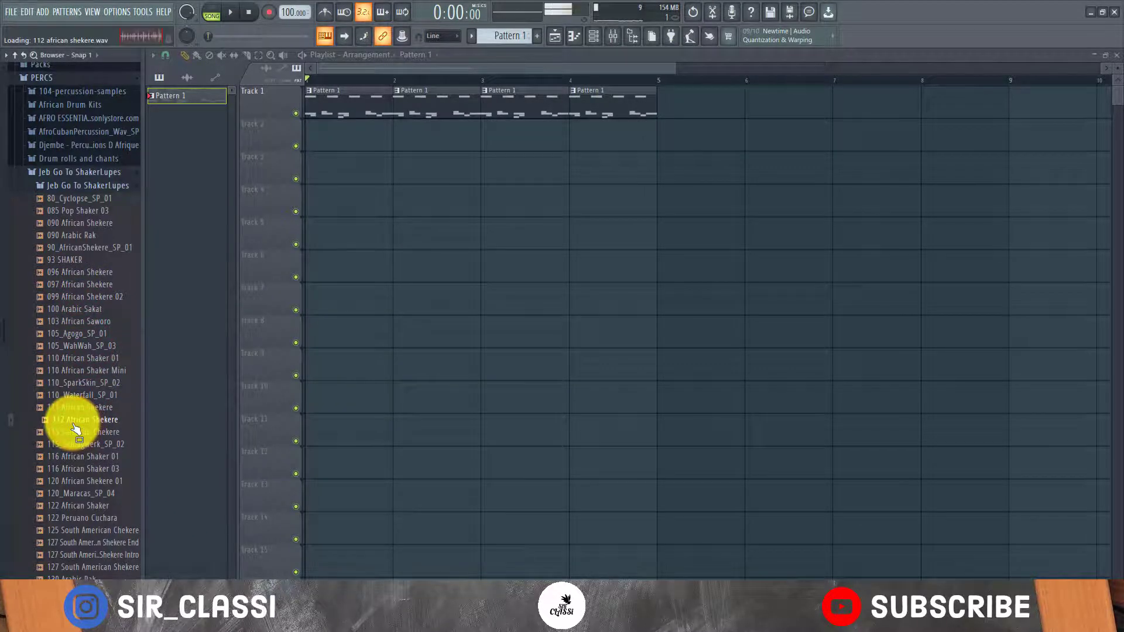
left_click(66, 445)
left_click_drag(198, 357, 333, 336)
Stretch the 115_Schlagwerk_SP_02 clip's time to 2 bars, play the arrangement and lower the clip's volume
double_click(358, 144)
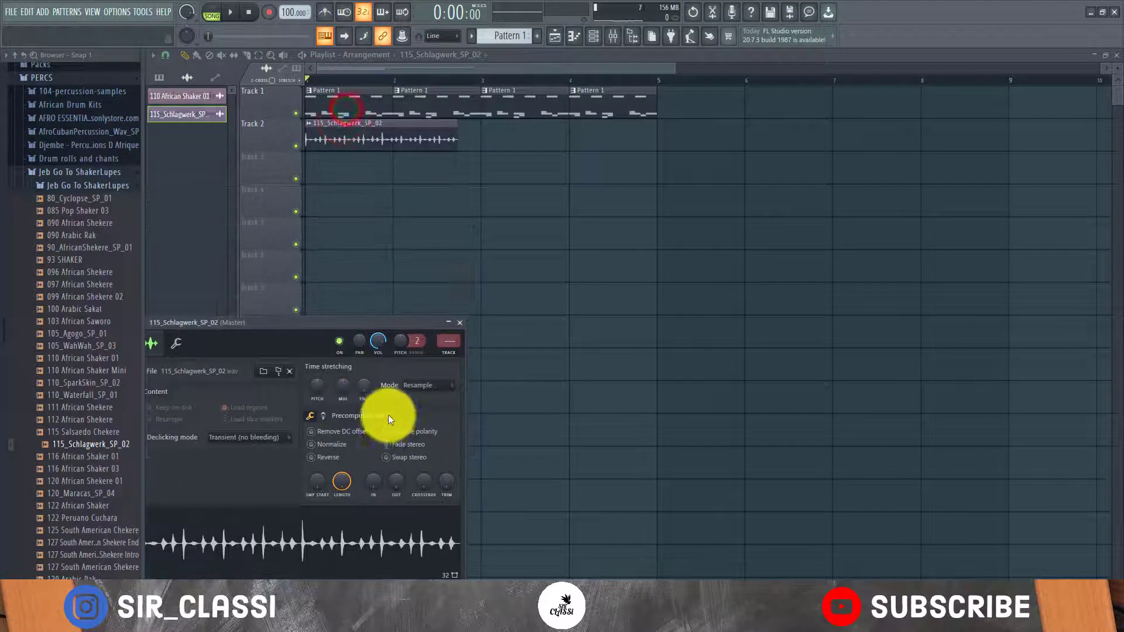
right_click(366, 385)
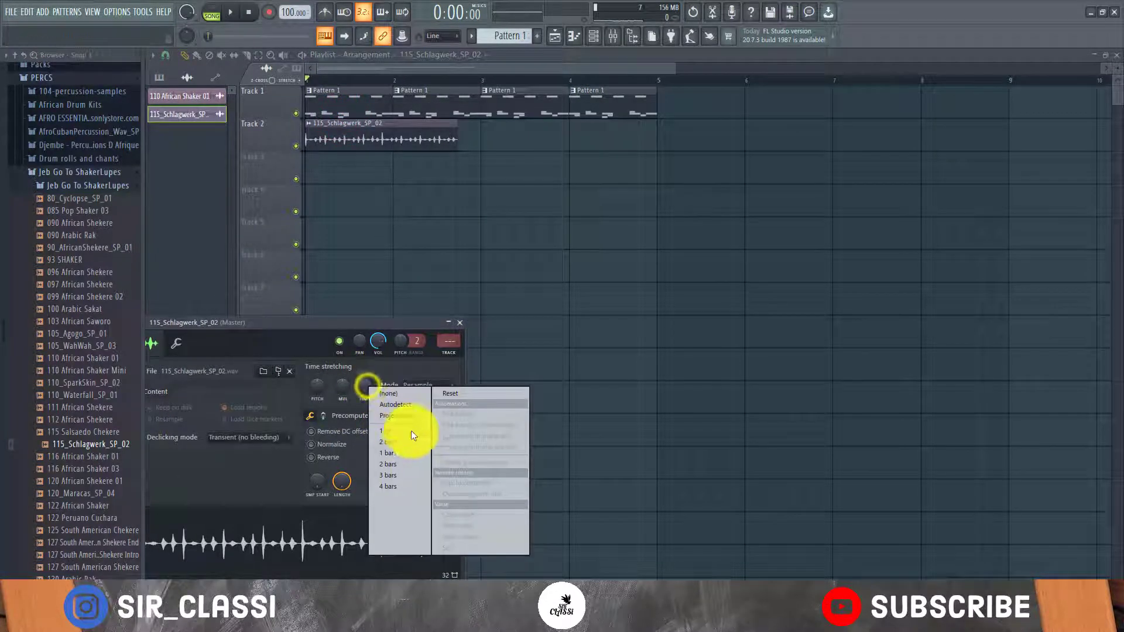
left_click(392, 465)
key("space")
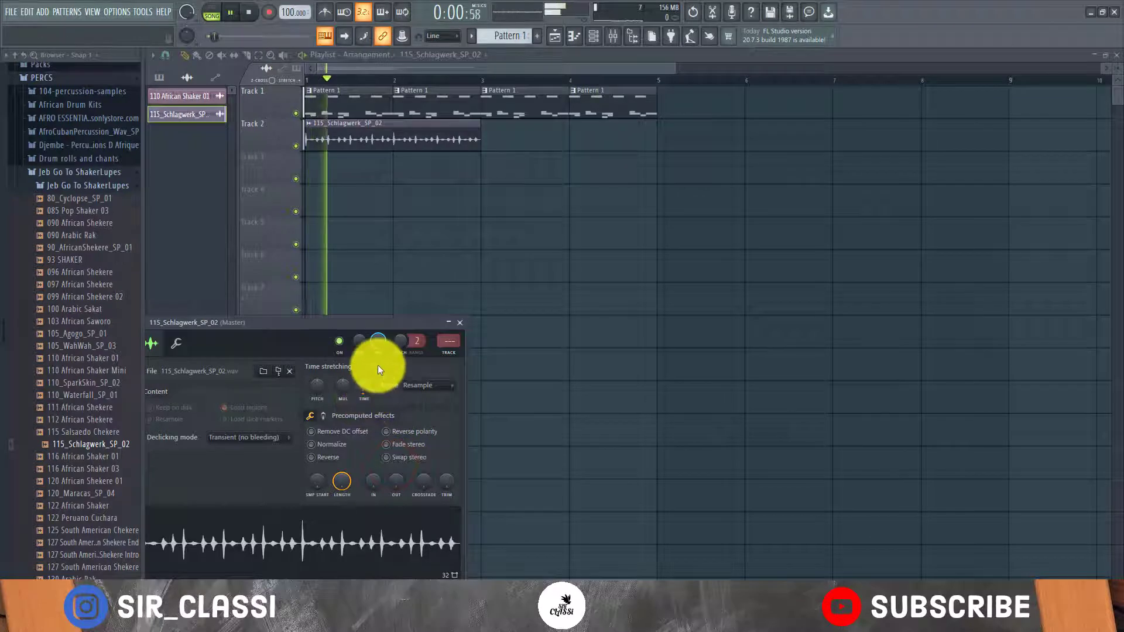
left_click_drag(384, 339, 383, 351)
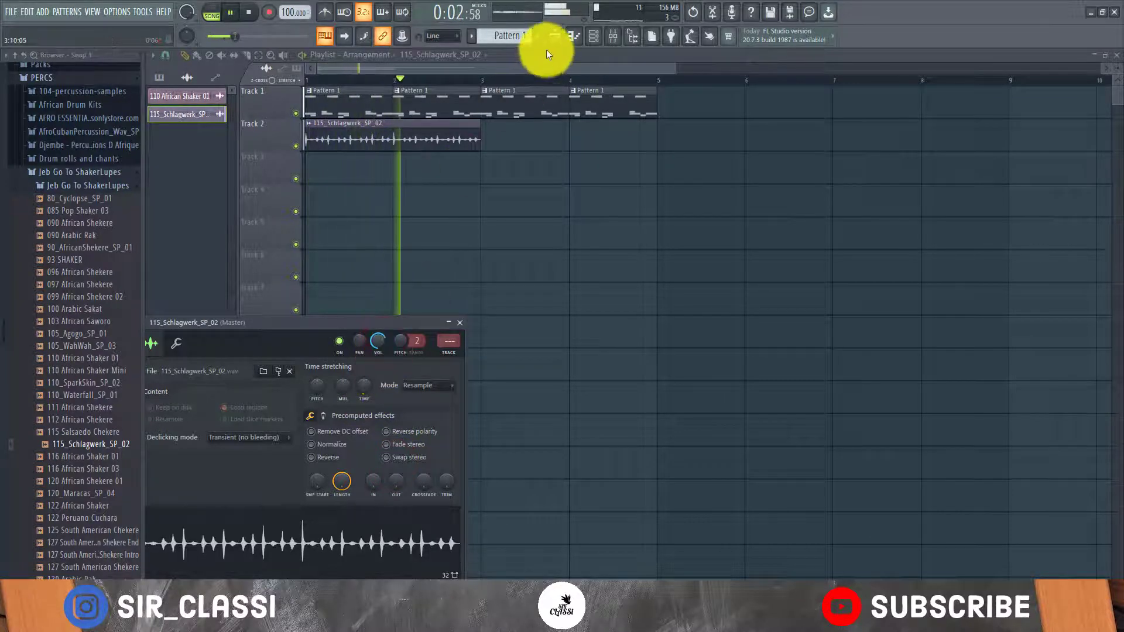
Open Pattern 1's Battery 4 notes, restore the deleted E3 shaker notes and play the result
double_click(370, 100)
key("space")
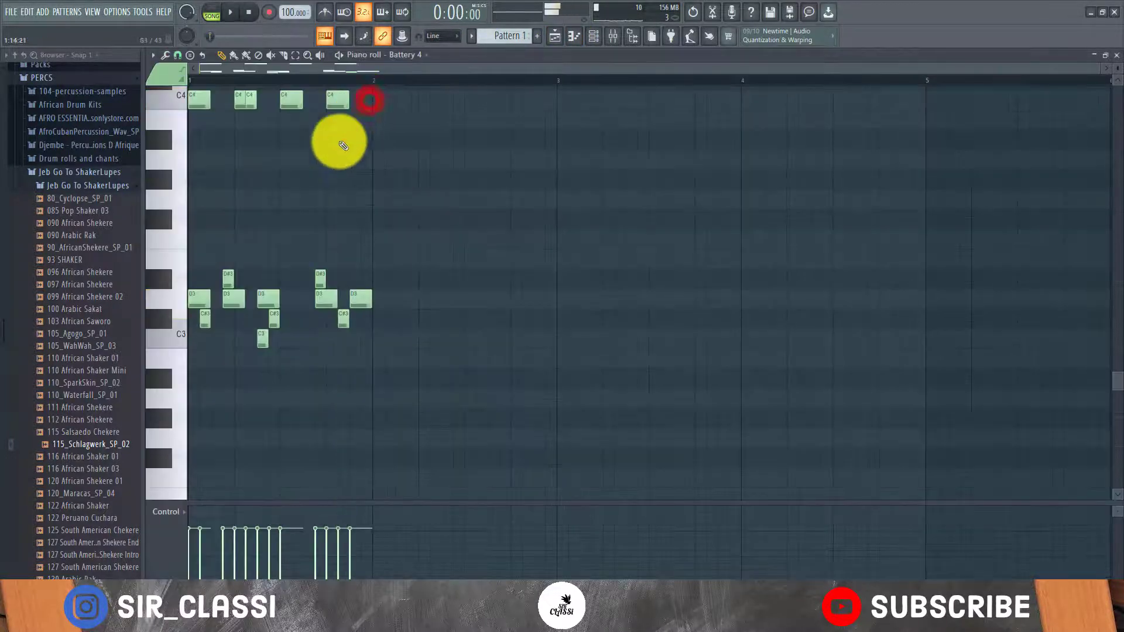
key("space")
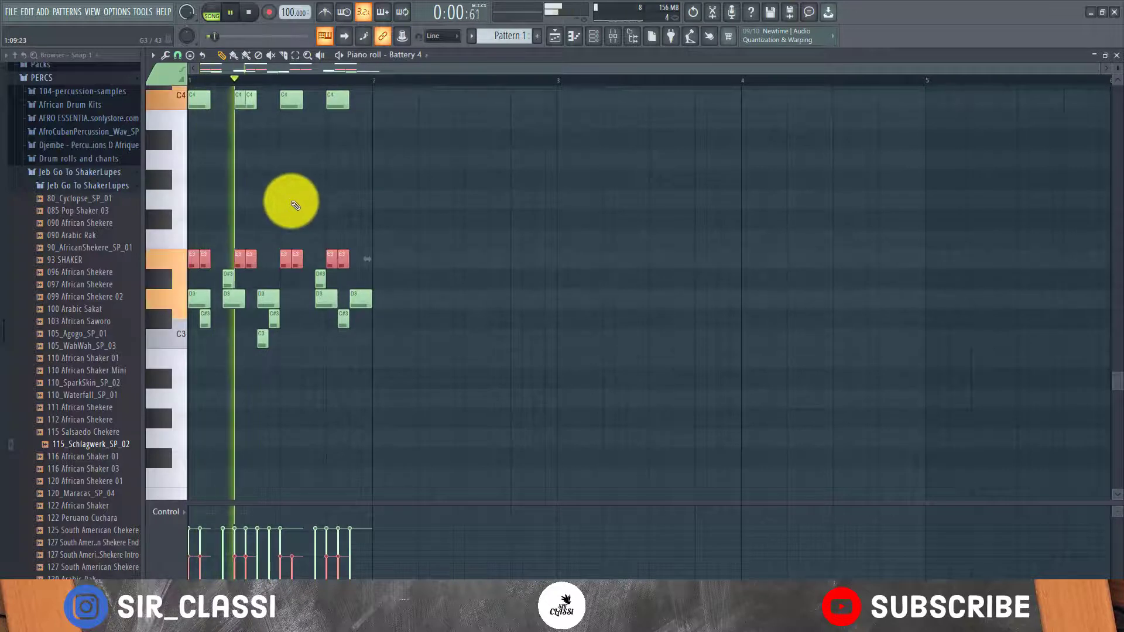
key("space")
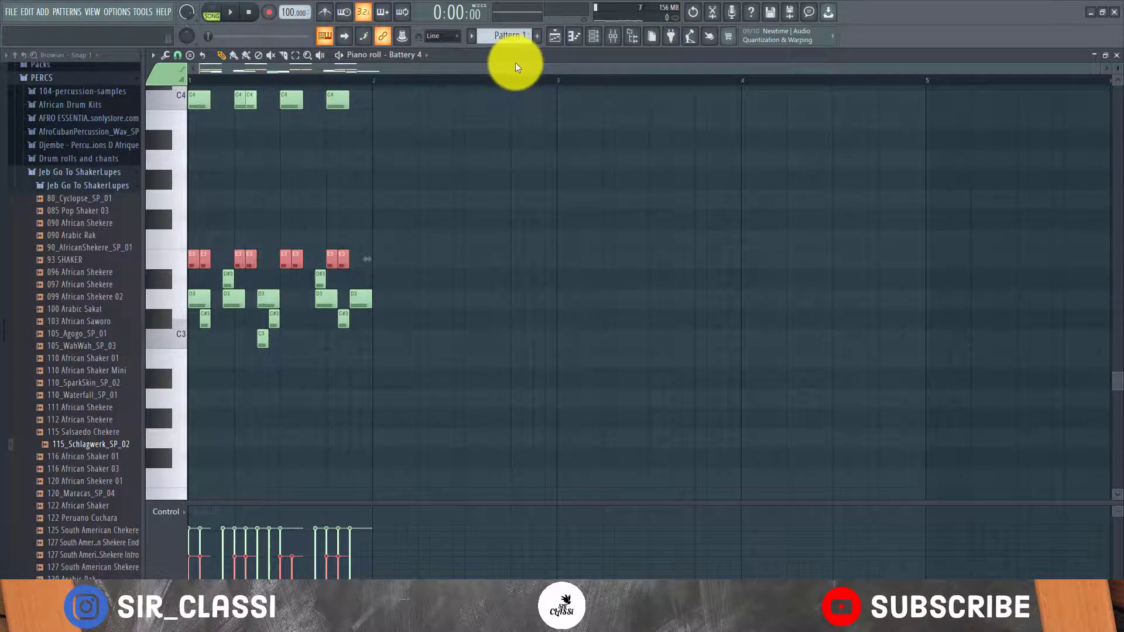
Return to the playlist, start playback and duplicate the 115_Schlagwerk_SP_02 clip to fill bars 3 and 4 of Track 2
left_click(555, 36)
key("space")
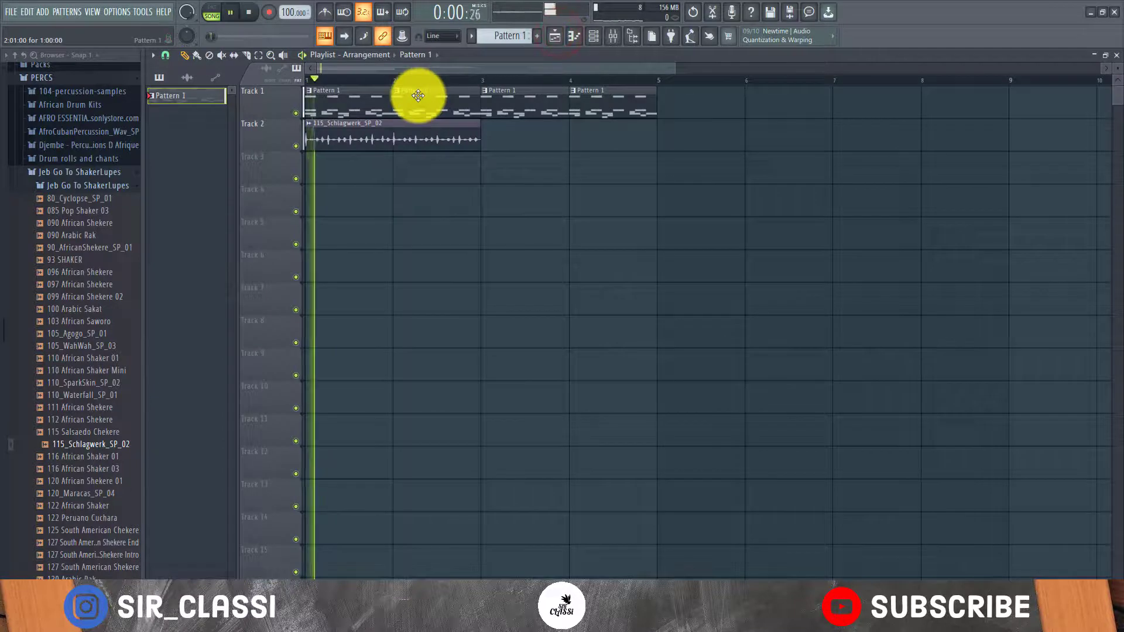
left_click(436, 138)
key("ctrl+b")
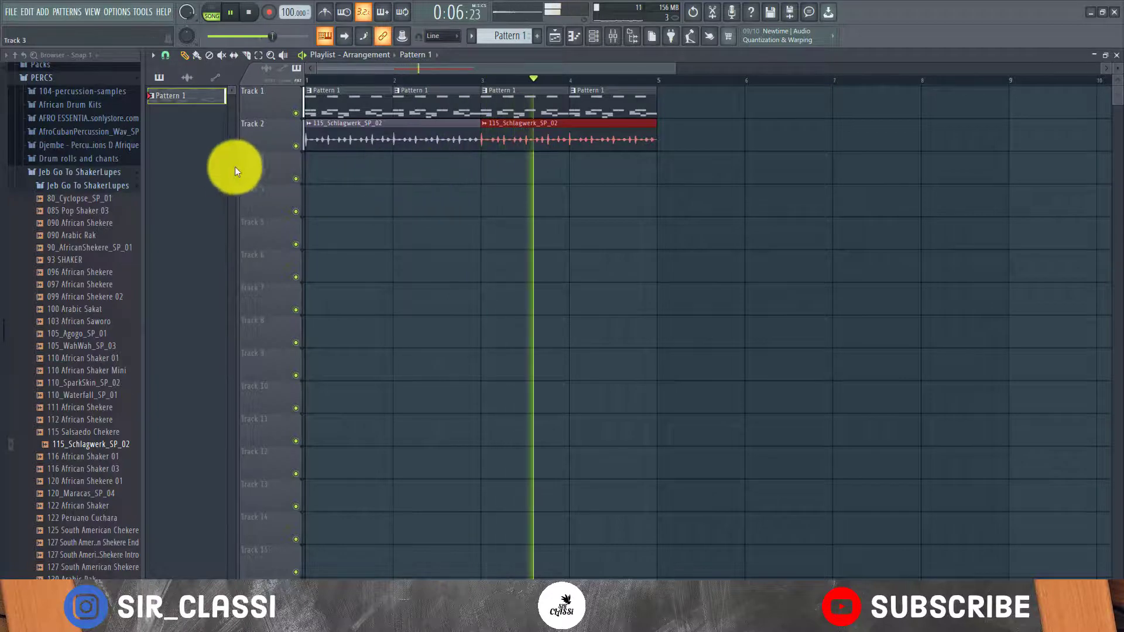
Start saving the project, cancel without saving, and collapse the browser's open folders
key("ctrl+s")
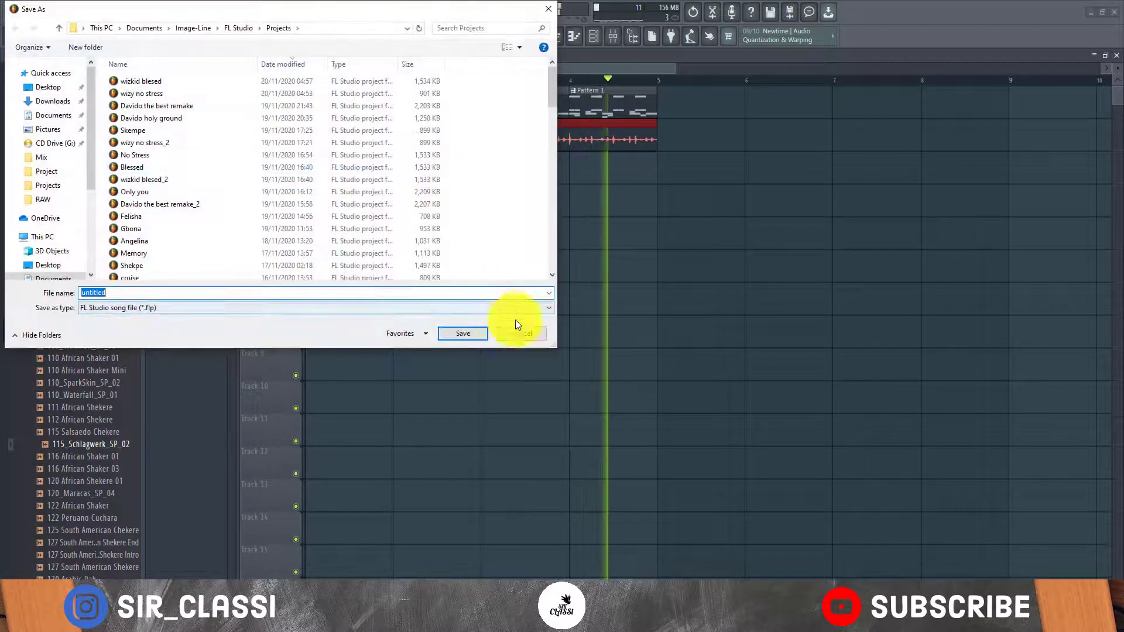
left_click(531, 335)
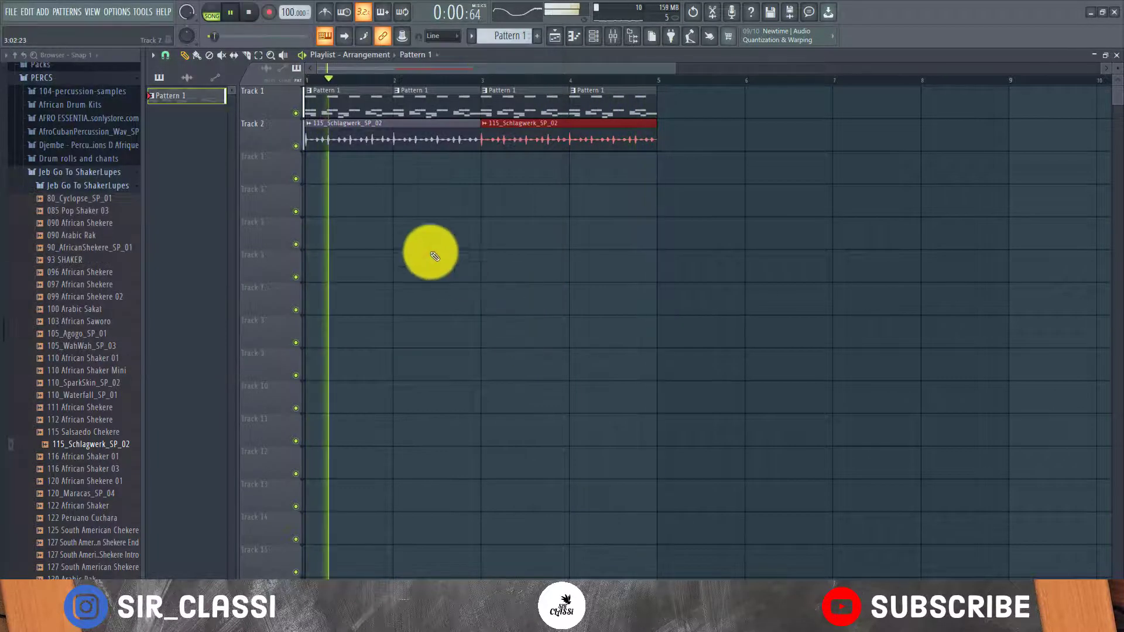
left_click(15, 55)
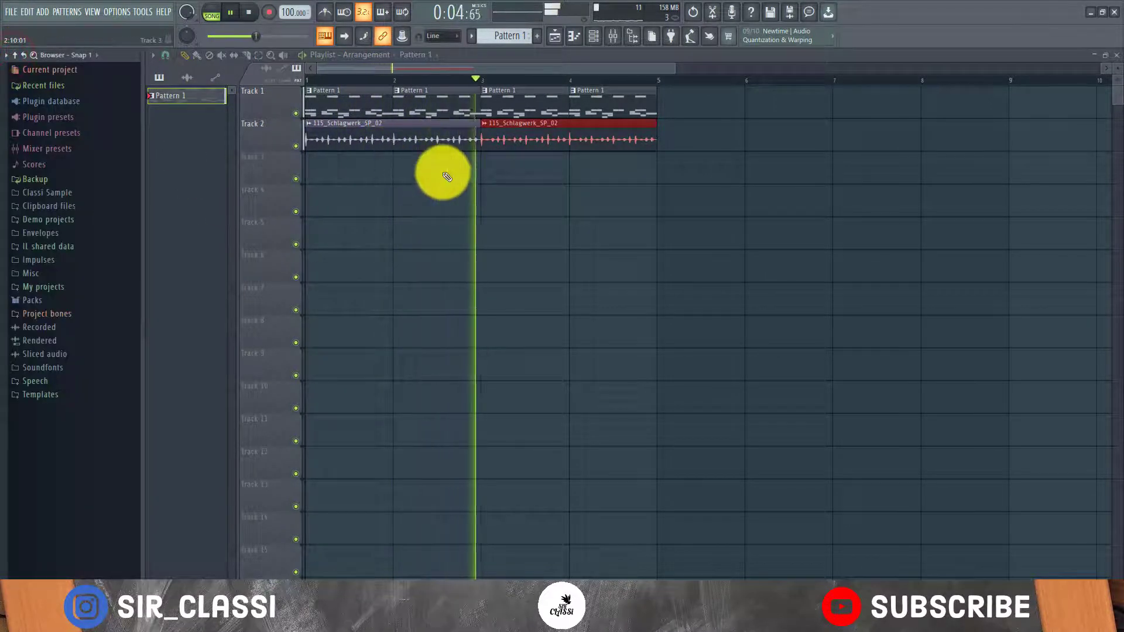
Lower the 115_Schlagwerk_SP_02 clip's channel volume further and reposition its settings window over the playlist
double_click(416, 130)
mouse_move(382, 341)
left_mouse_down()
mouse_move(372, 376)
mouse_move(377, 352)
left_mouse_up()
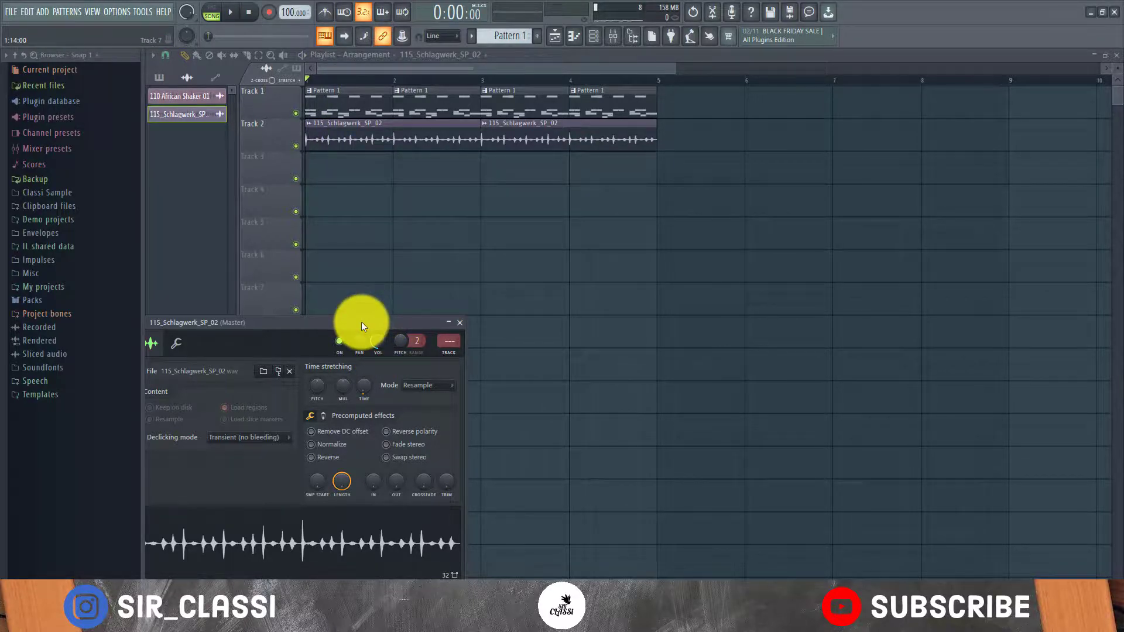
left_click_drag(361, 321, 557, 234)
scroll(416, 77, "down", 3)
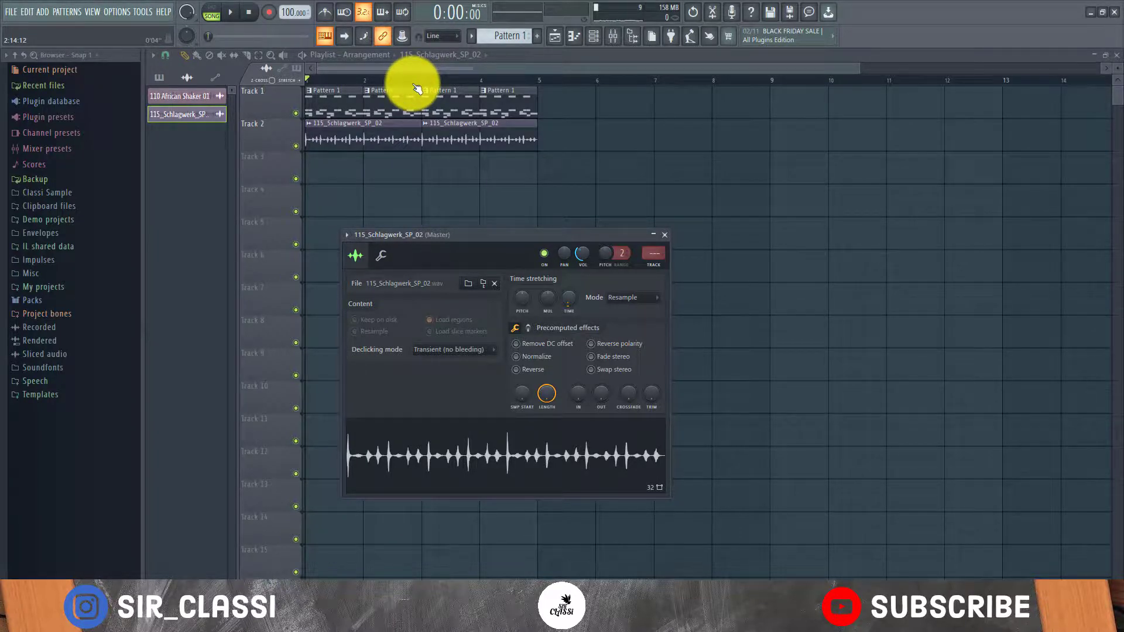
Show all channels in the channel rack, open the Battery 4 instrument and reposition its window so the whole interface fits on screen
left_click(594, 36)
left_click(405, 164)
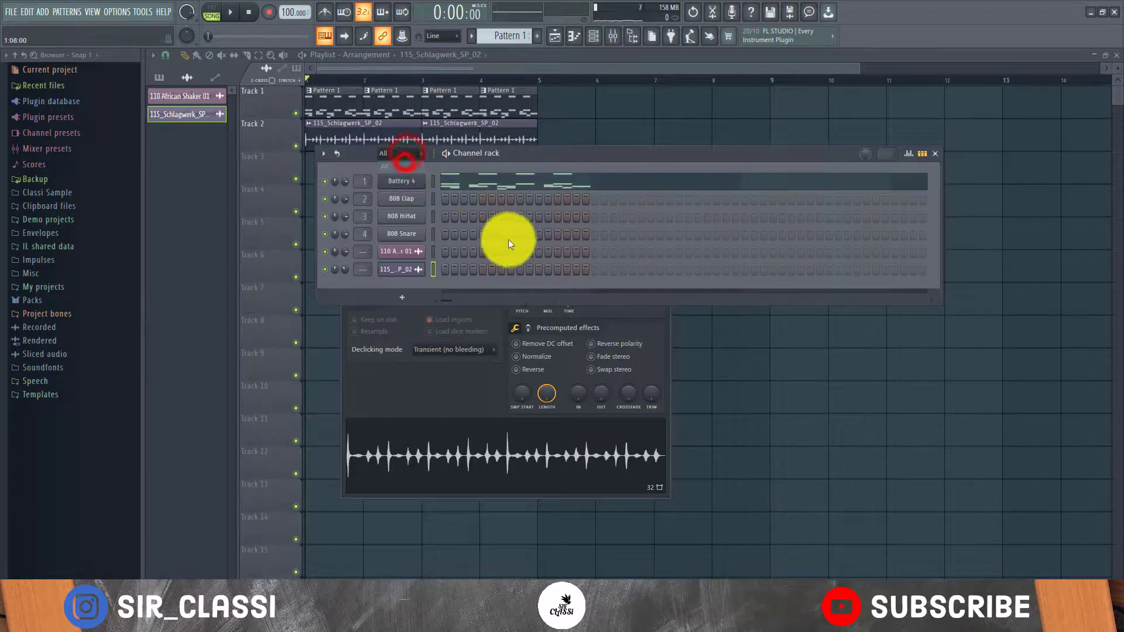
left_click(416, 183)
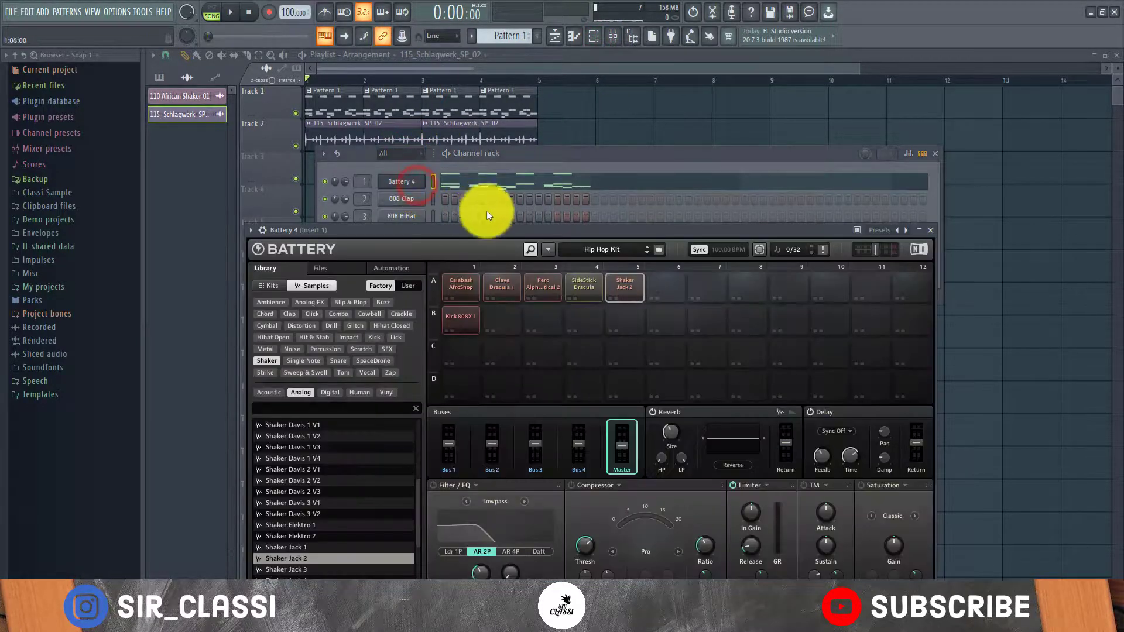
left_click_drag(482, 226, 556, 129)
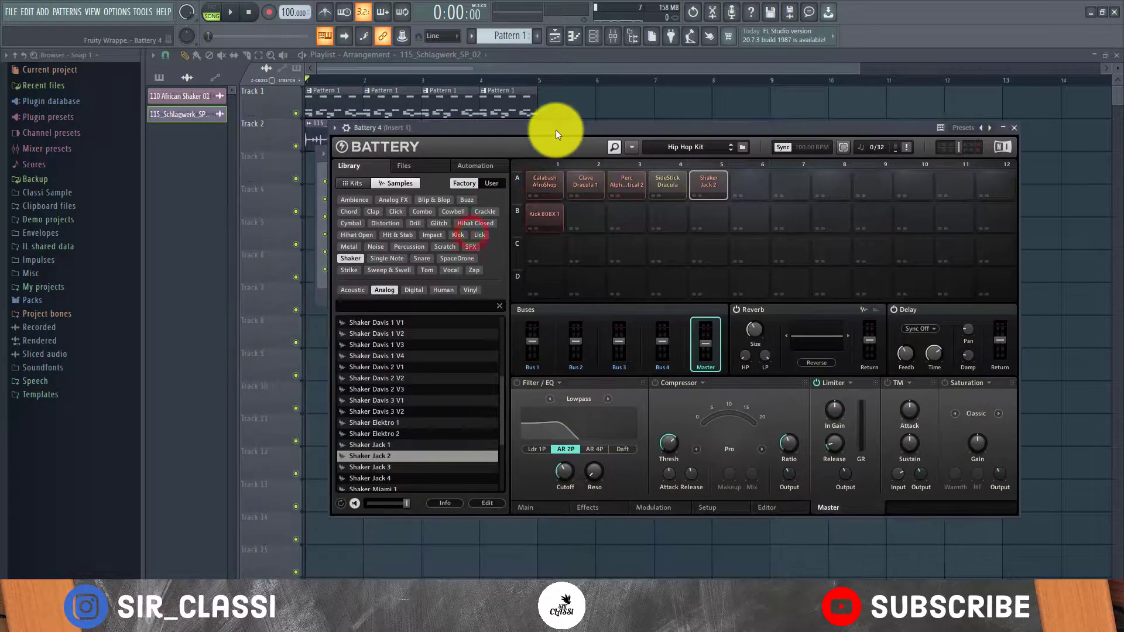